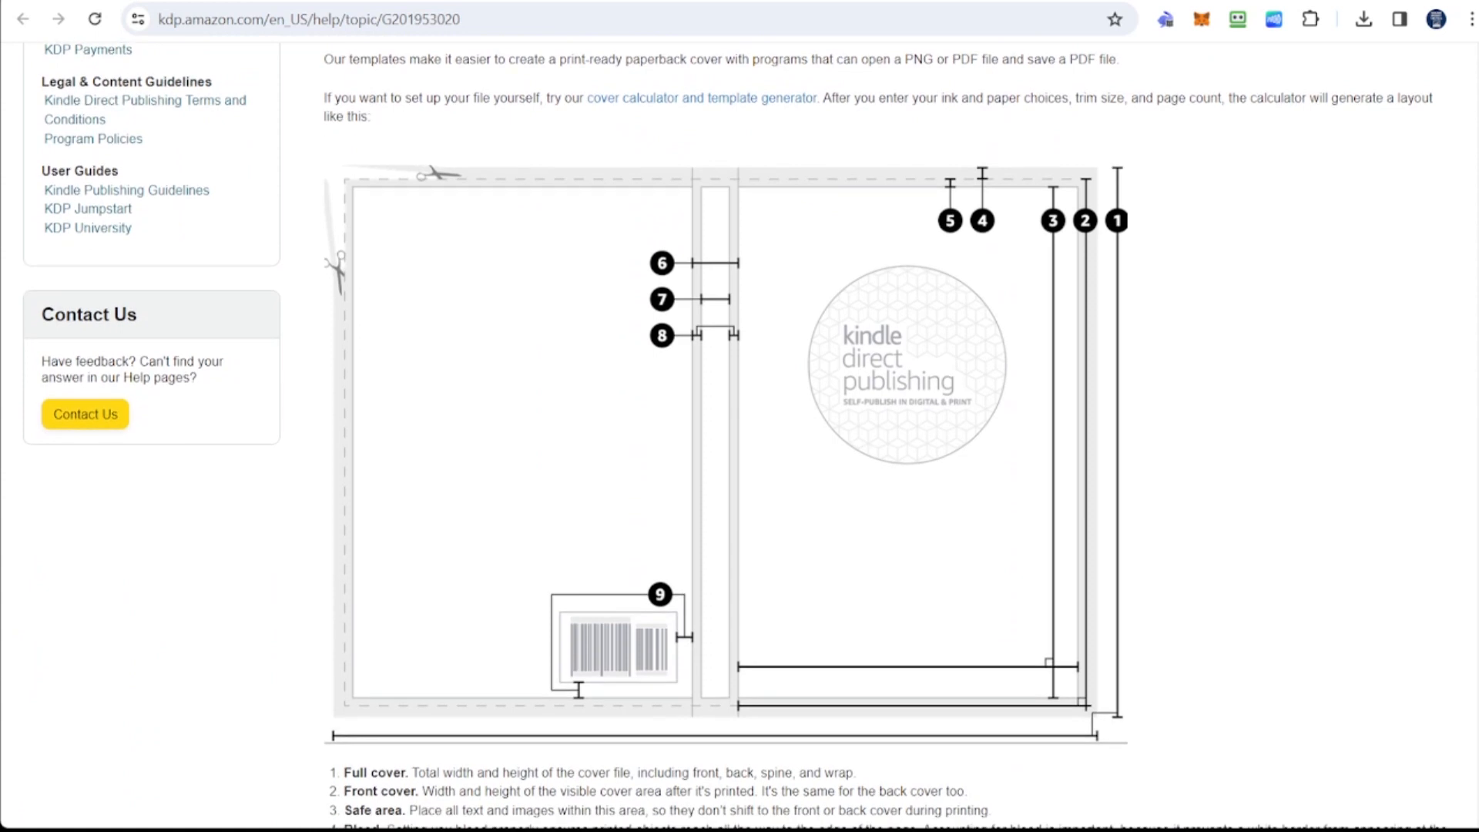
Step: Look over the KDP cover layout guide and the KDP interior products in the Gumroad shop
scroll(739, 435, down, 2)
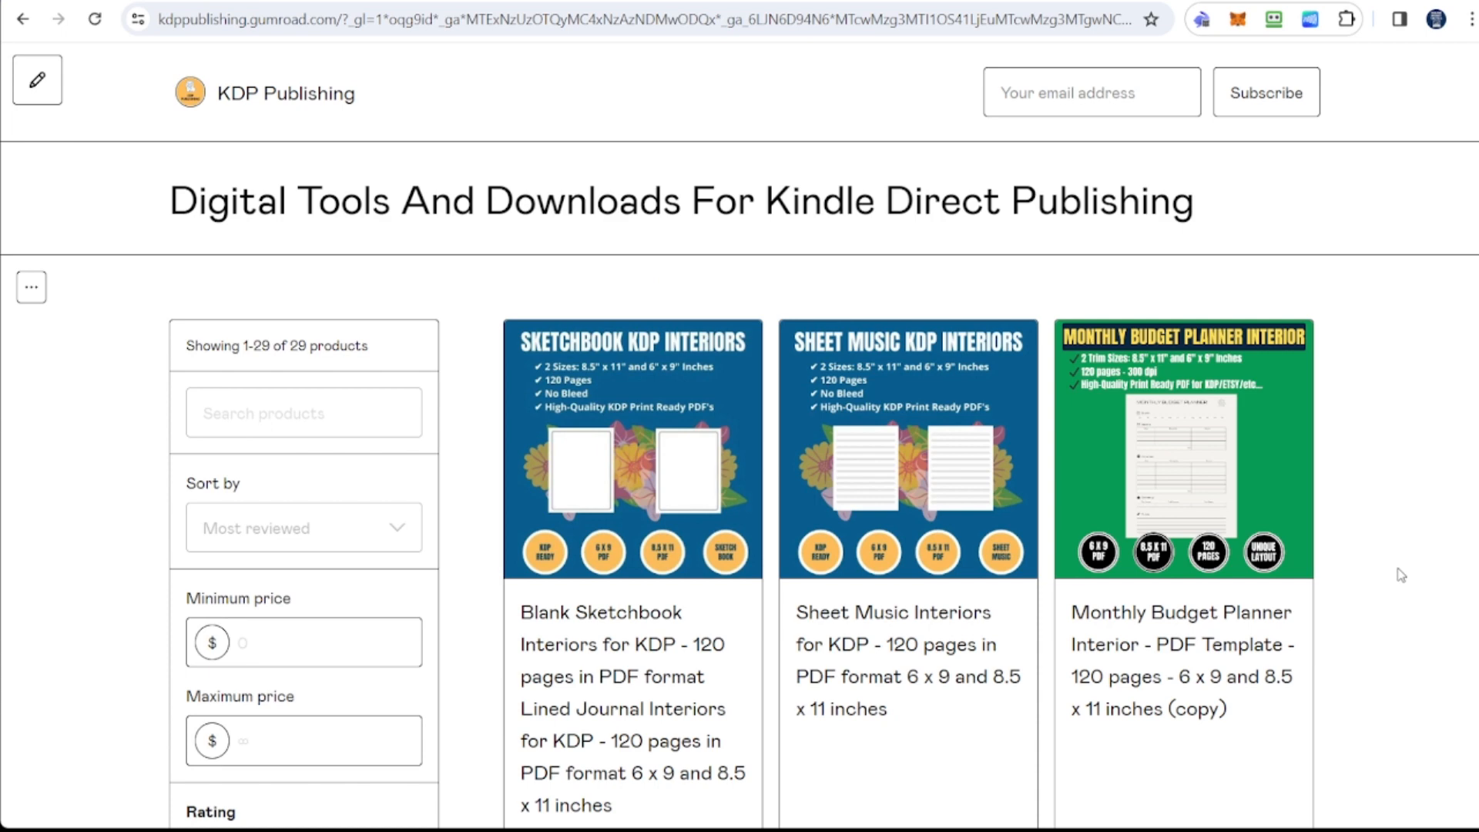
scroll(1401, 575, down, 4)
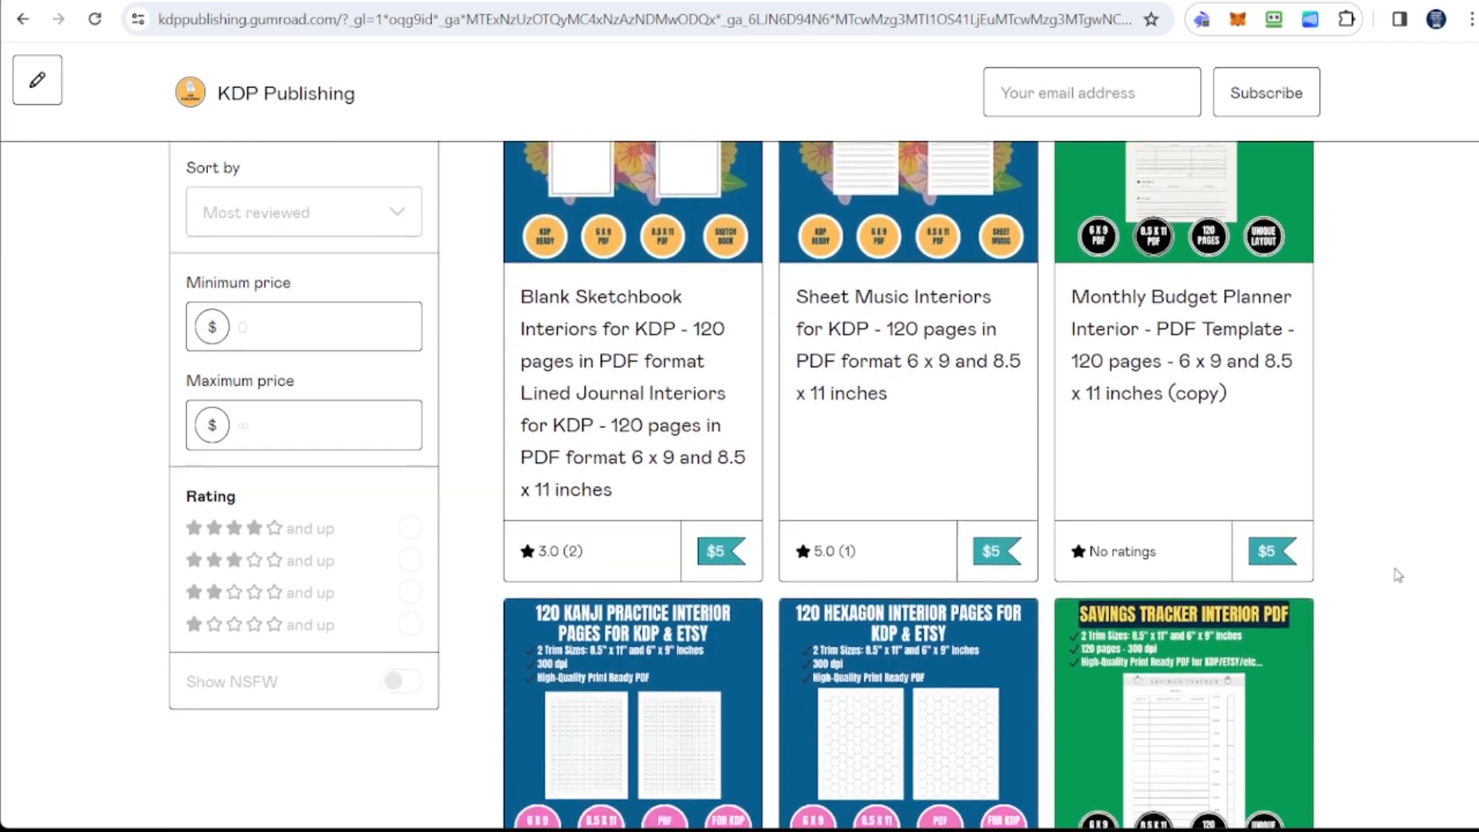
scroll(1398, 574, down, 5)
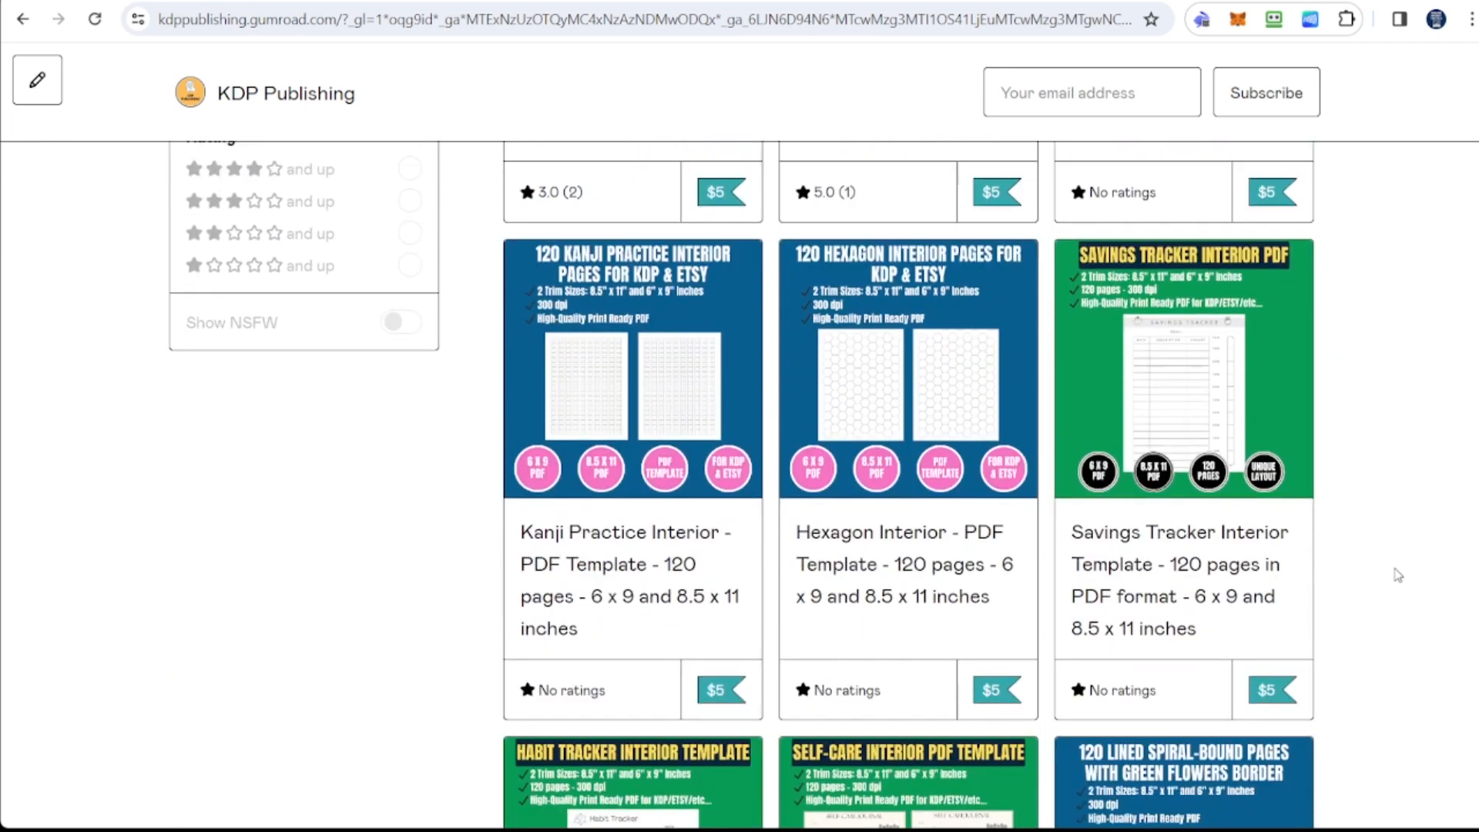
scroll(1398, 575, down, 4)
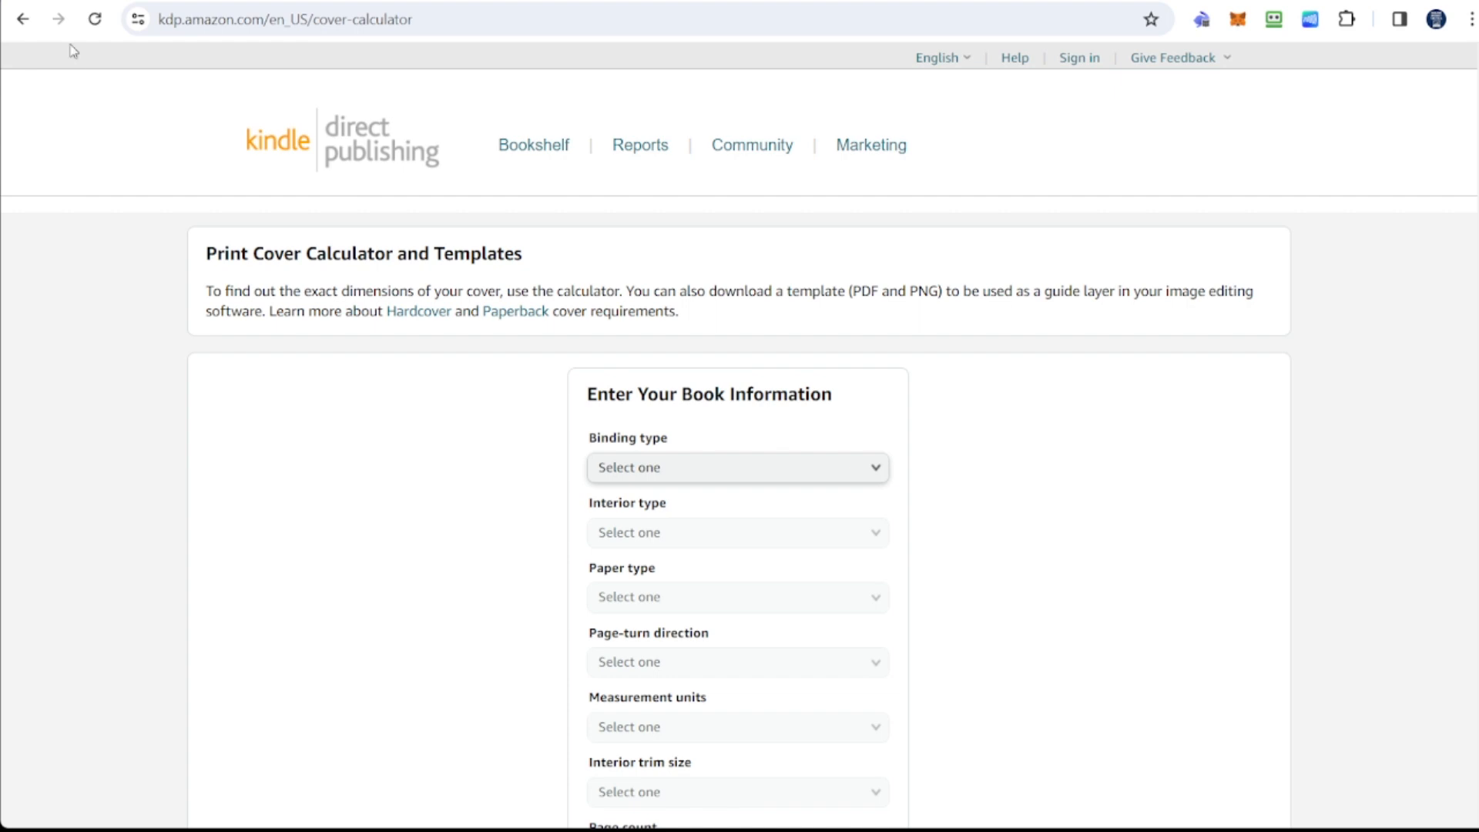
Step: In the KDP cover calculator, choose Paperback binding, a Standard color interior and White paper
scroll(228, 568, down, 3)
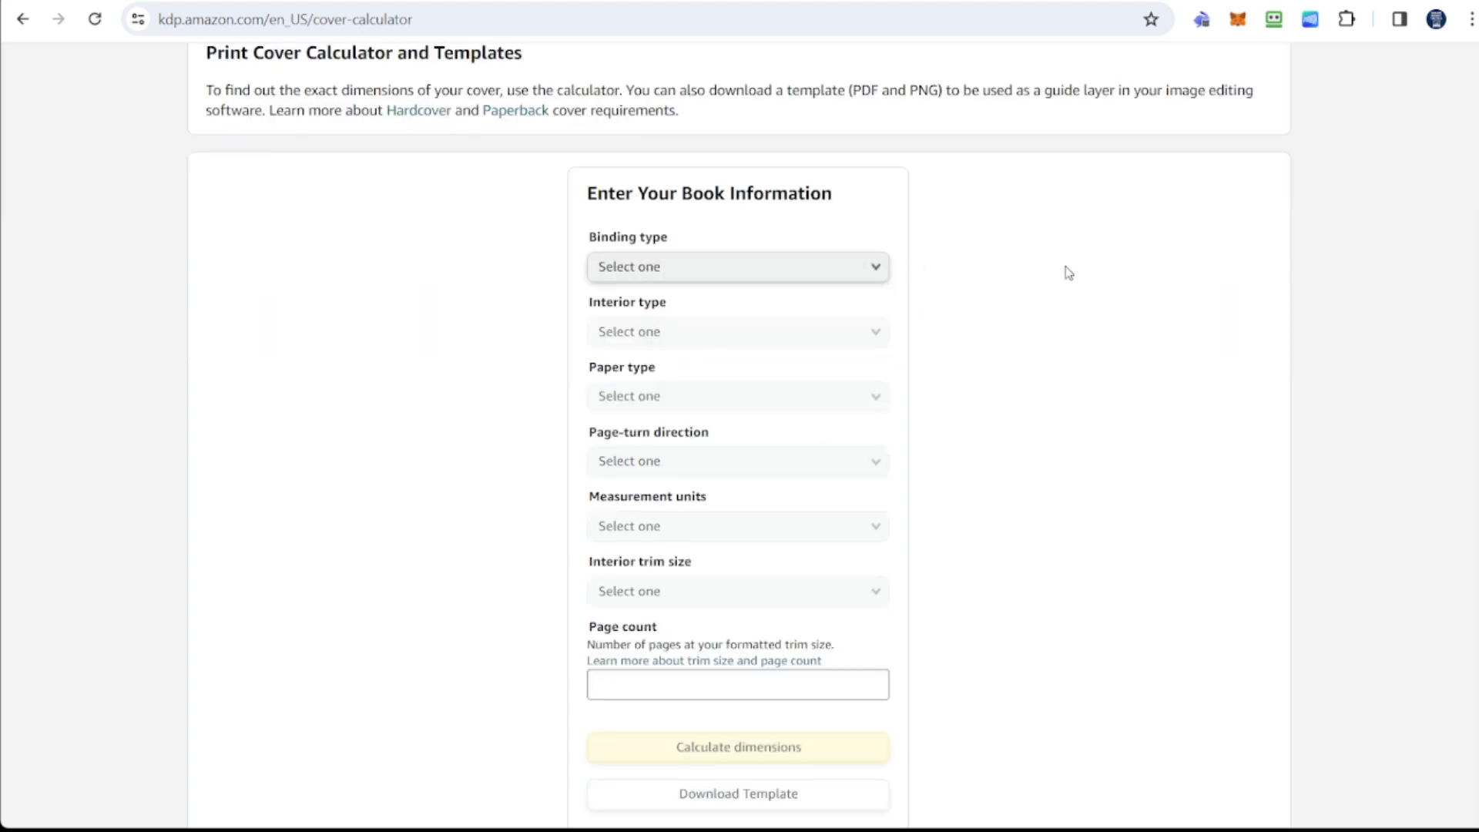
click(831, 281)
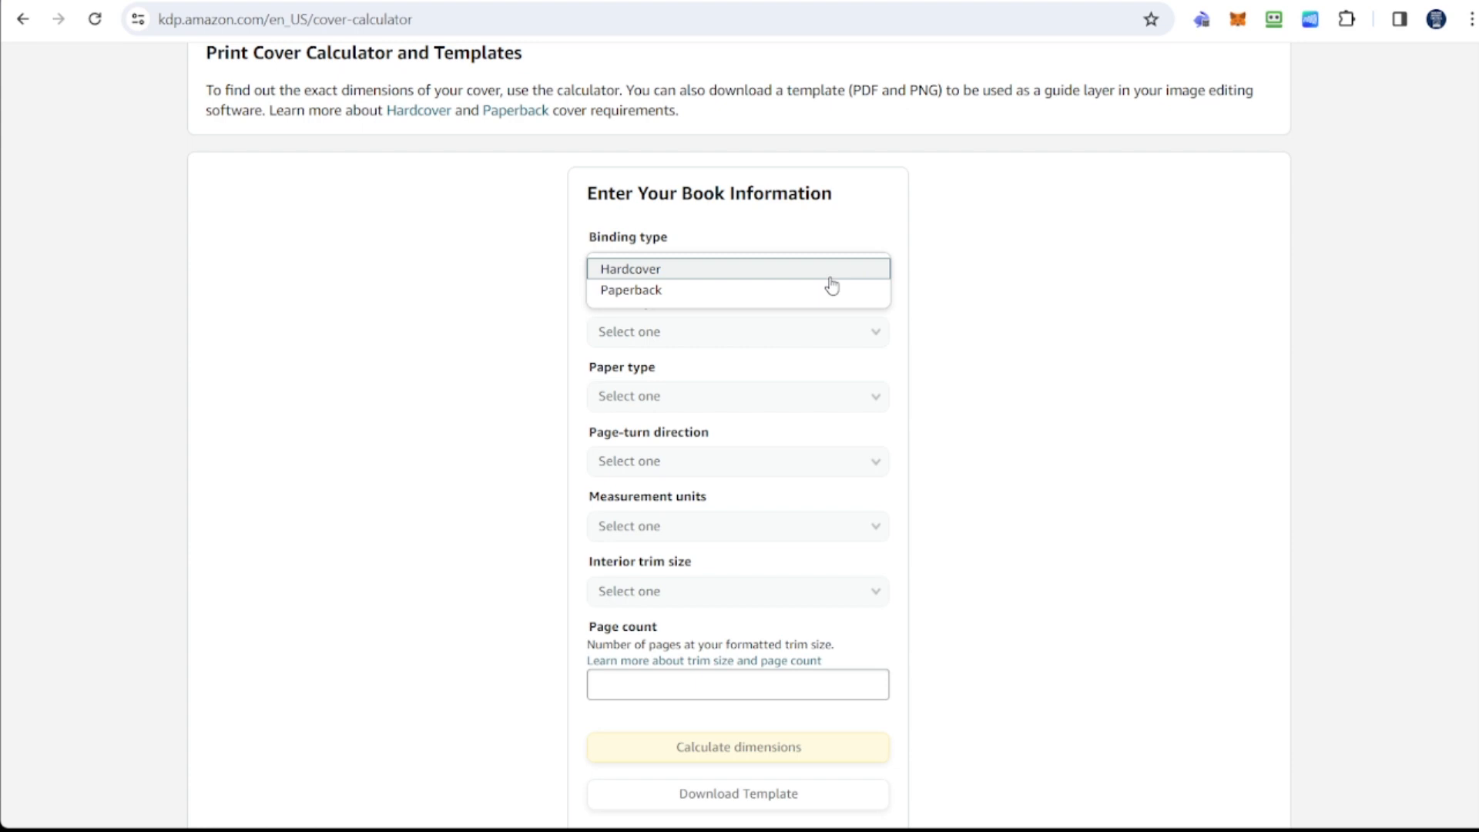
click(634, 293)
click(680, 339)
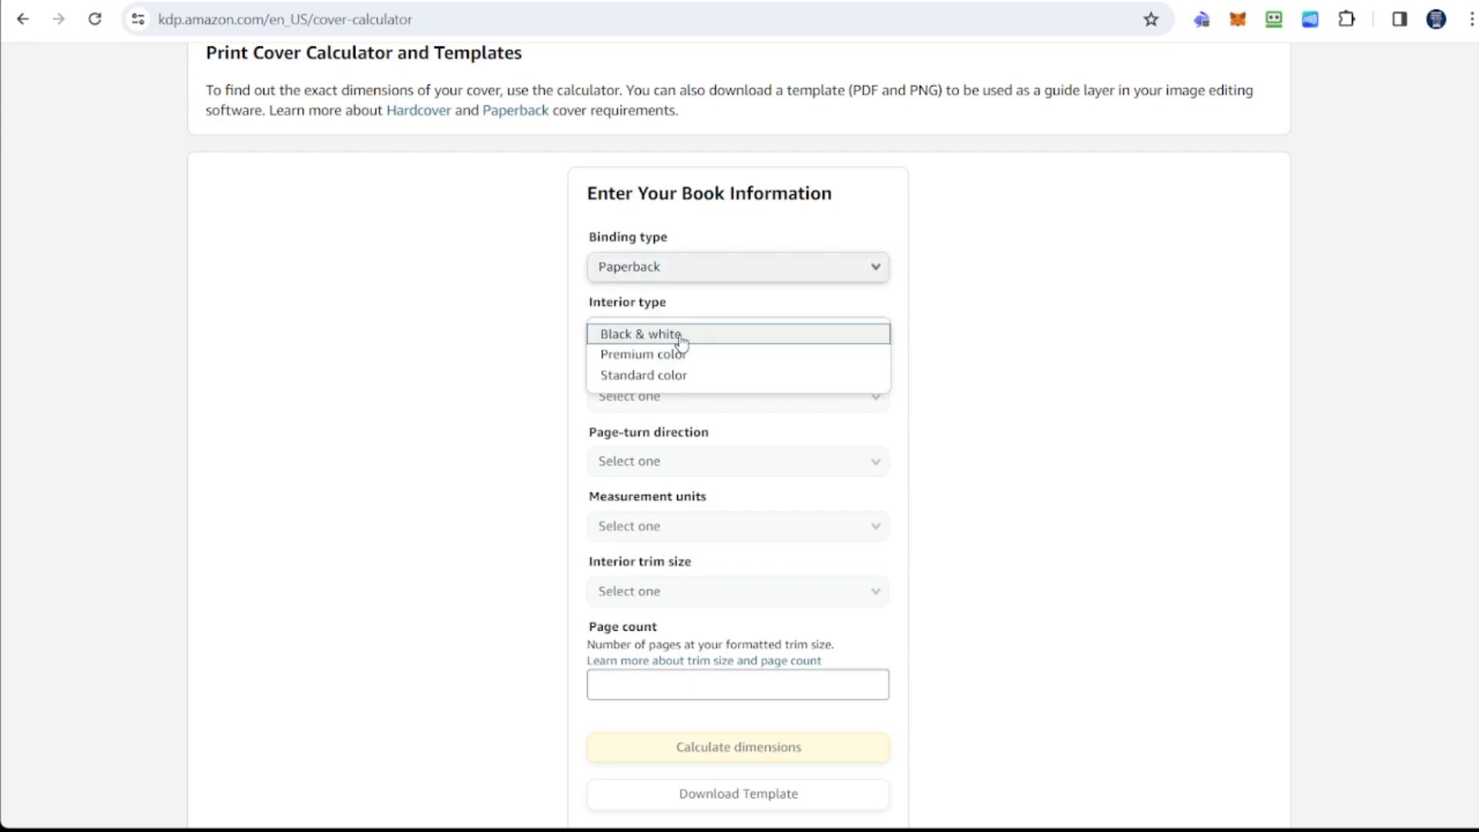
click(711, 379)
click(687, 402)
click(688, 406)
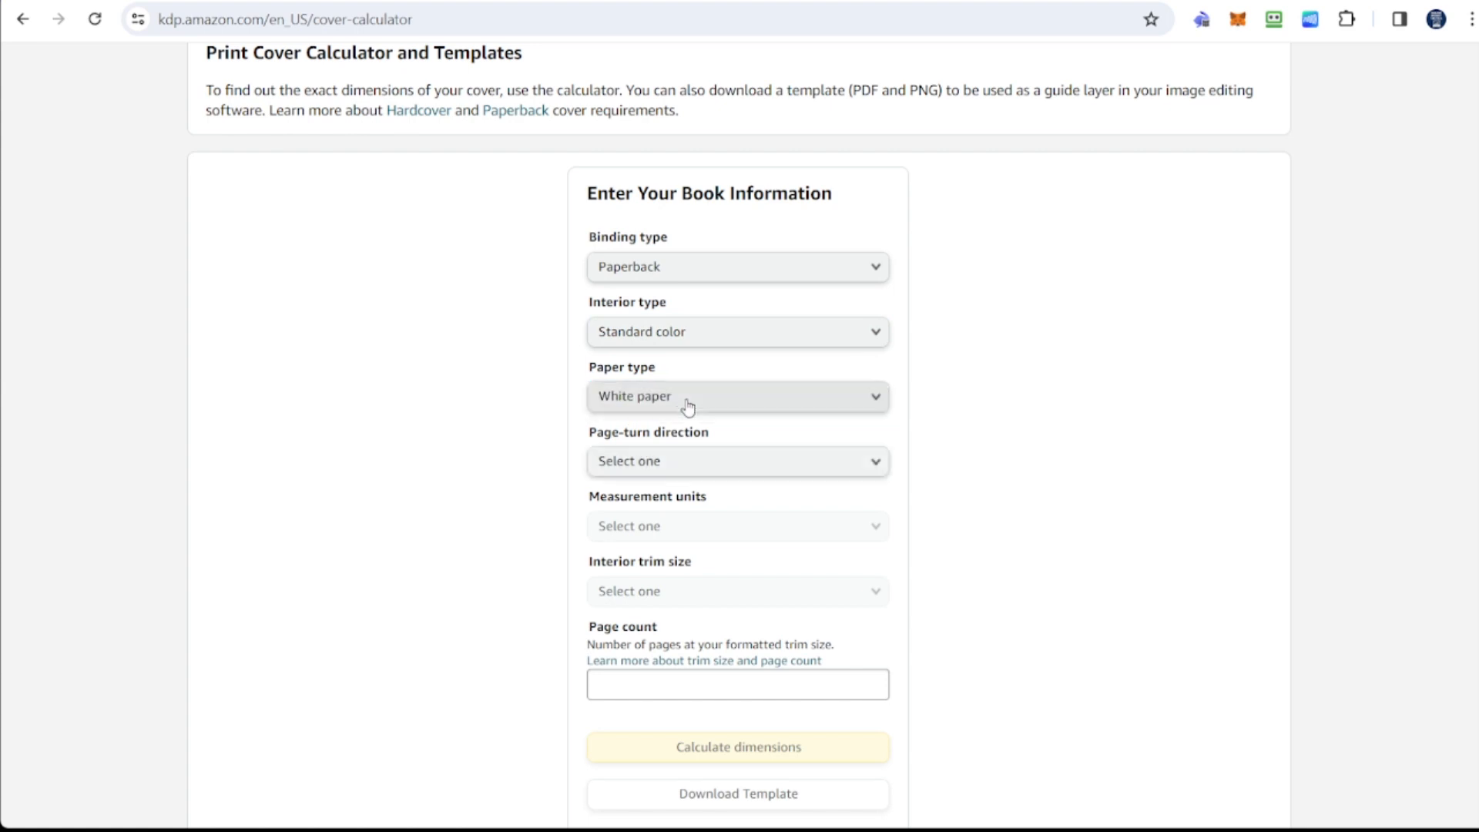
Step: Set the page-turn direction to Left to Right, the measurement units to Inches and the interior trim size to 6 x 9 in
click(675, 465)
click(674, 466)
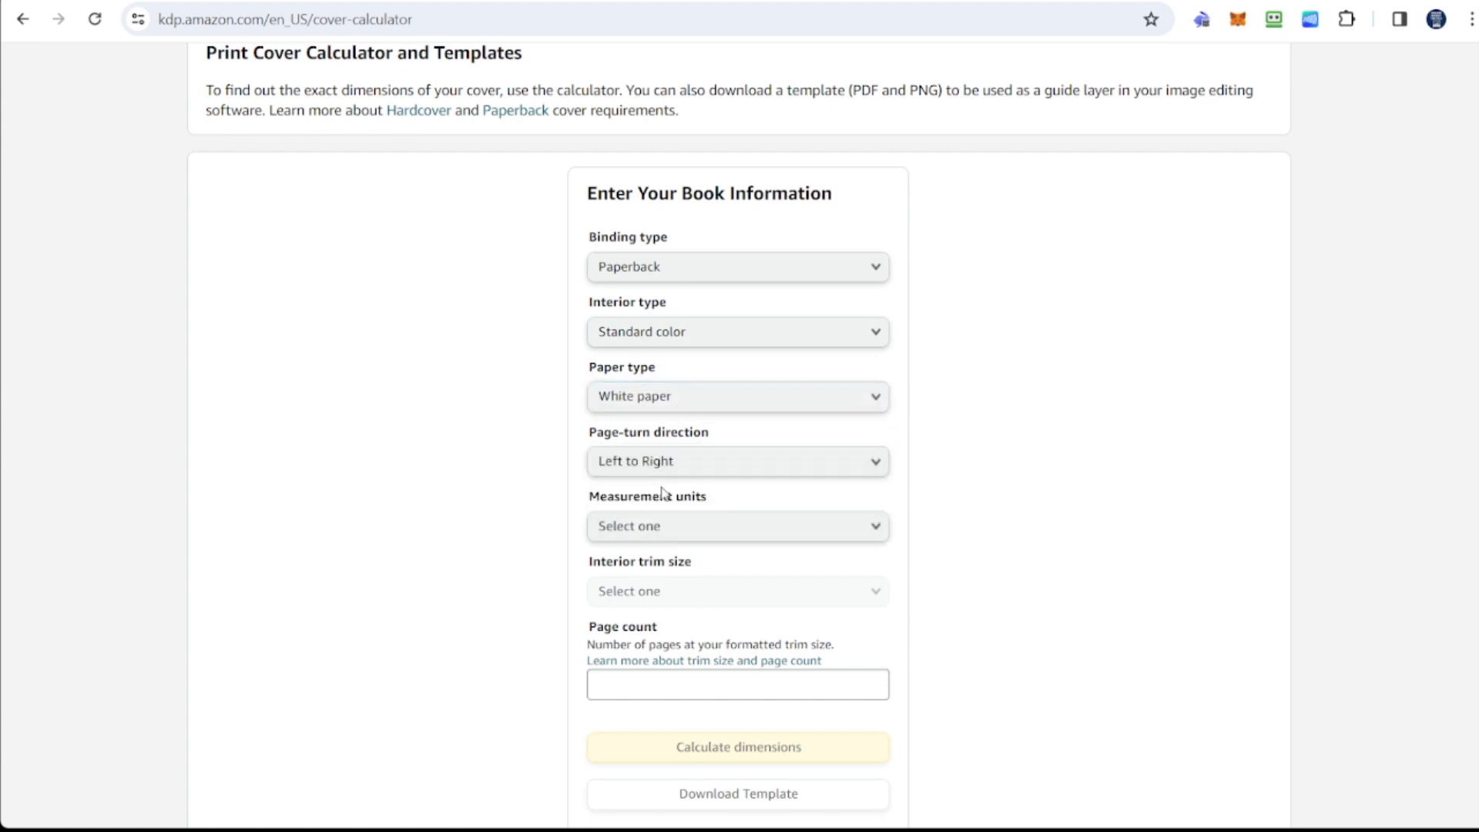
click(676, 533)
click(674, 532)
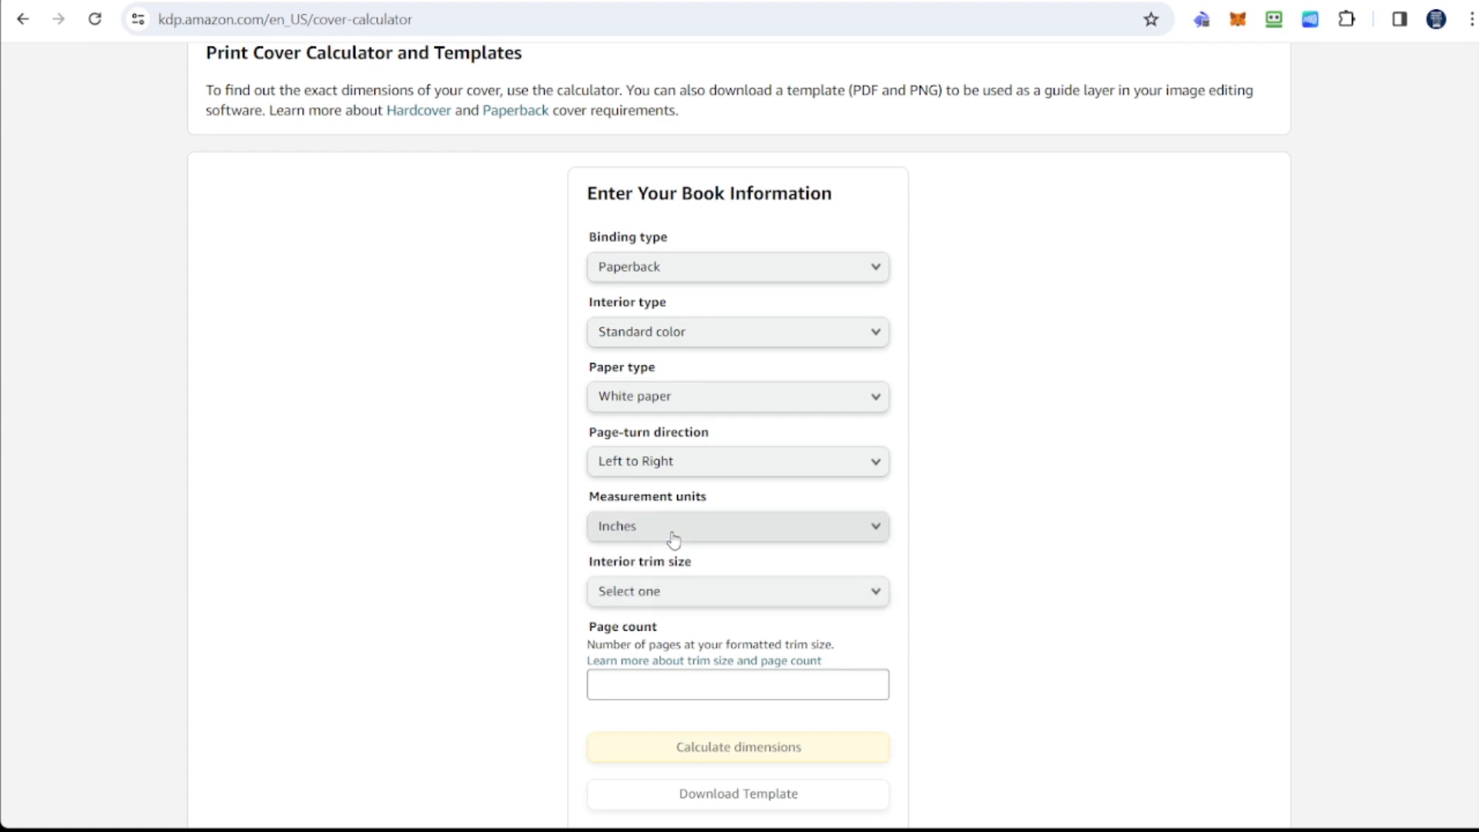
click(665, 592)
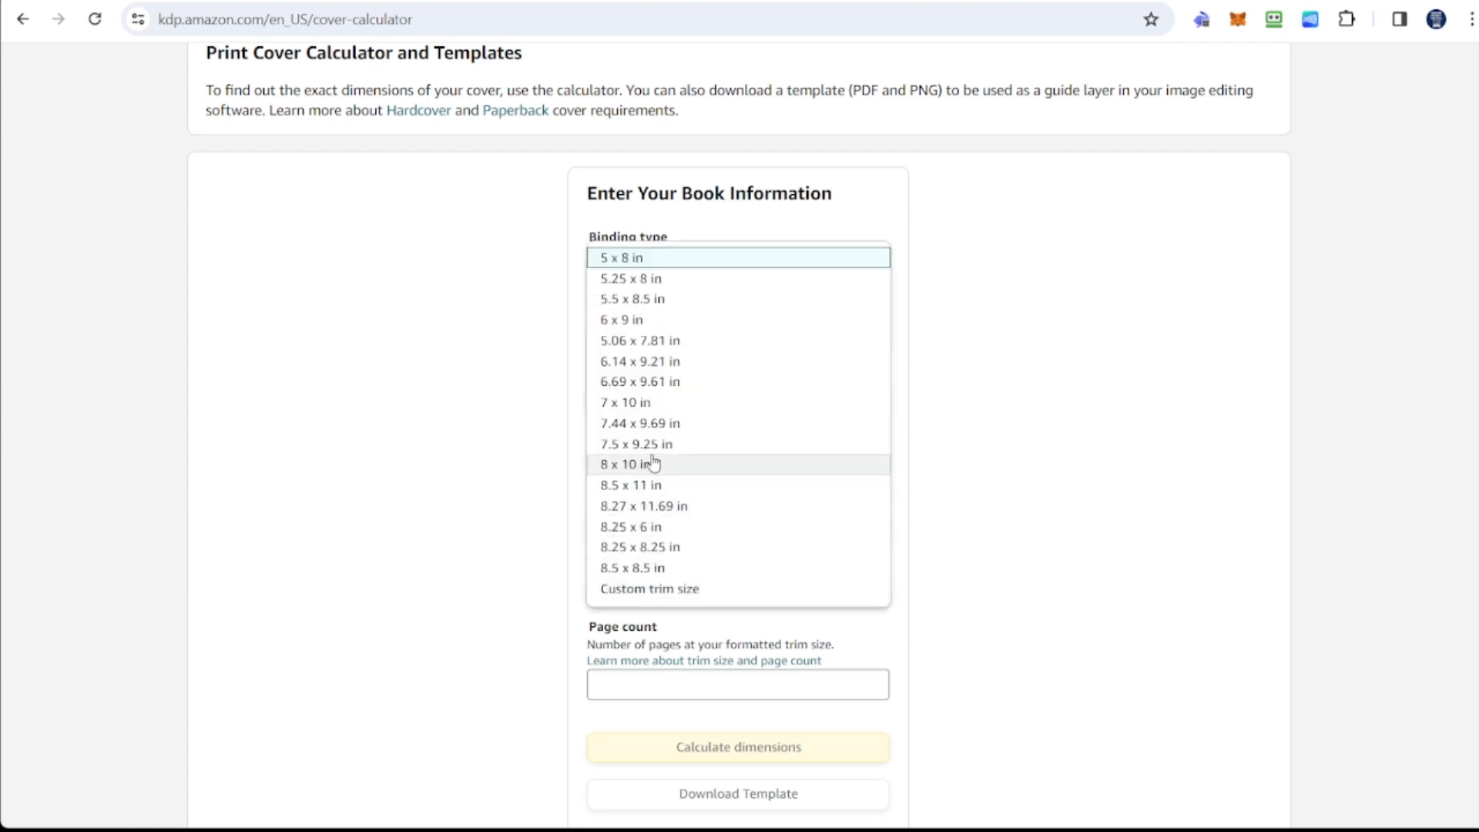
click(668, 318)
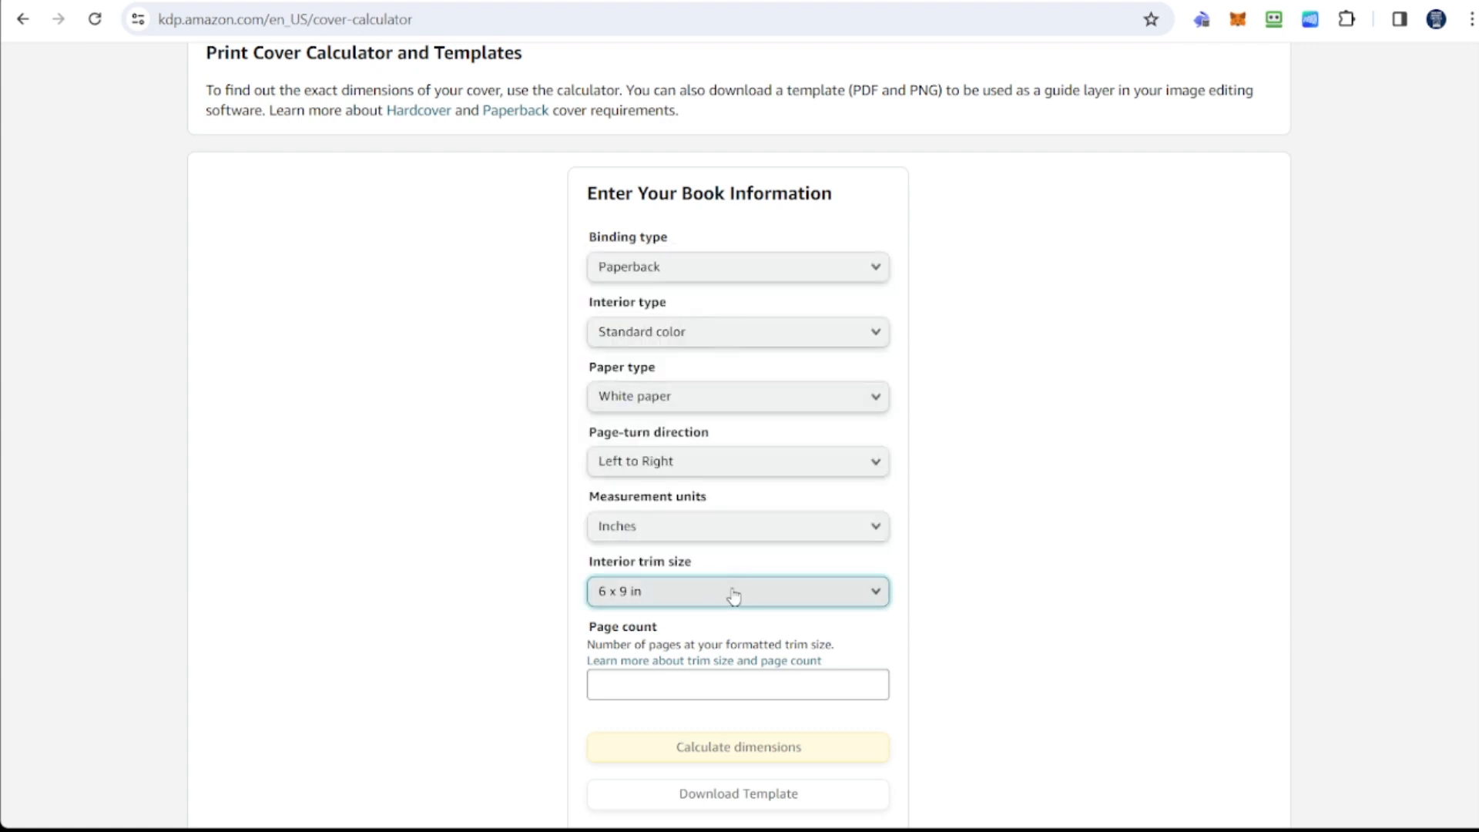
Step: Calculate the cover dimensions for a page count of 120 and download the matching cover template
click(678, 682)
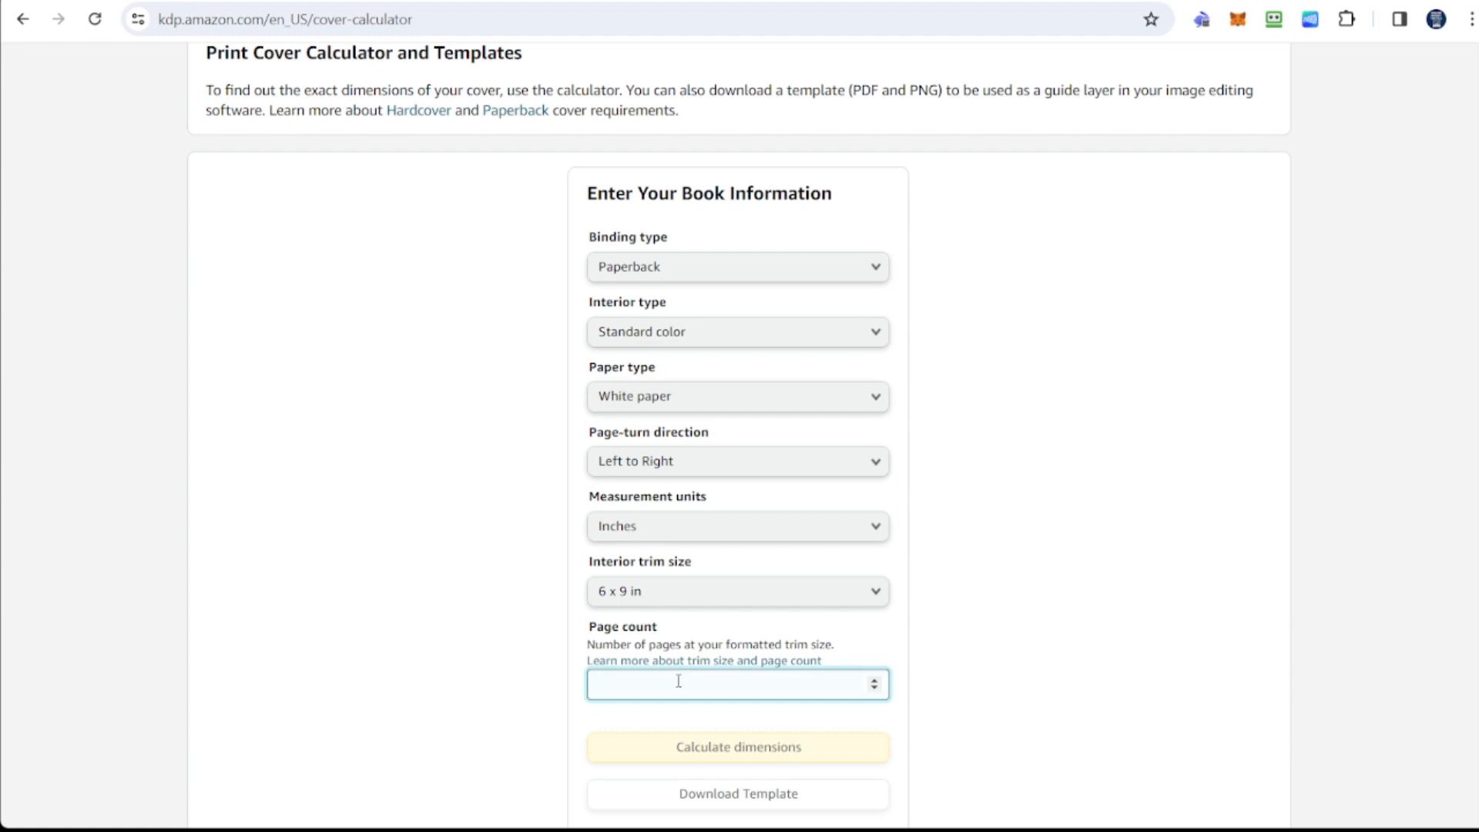
text(120)
click(462, 686)
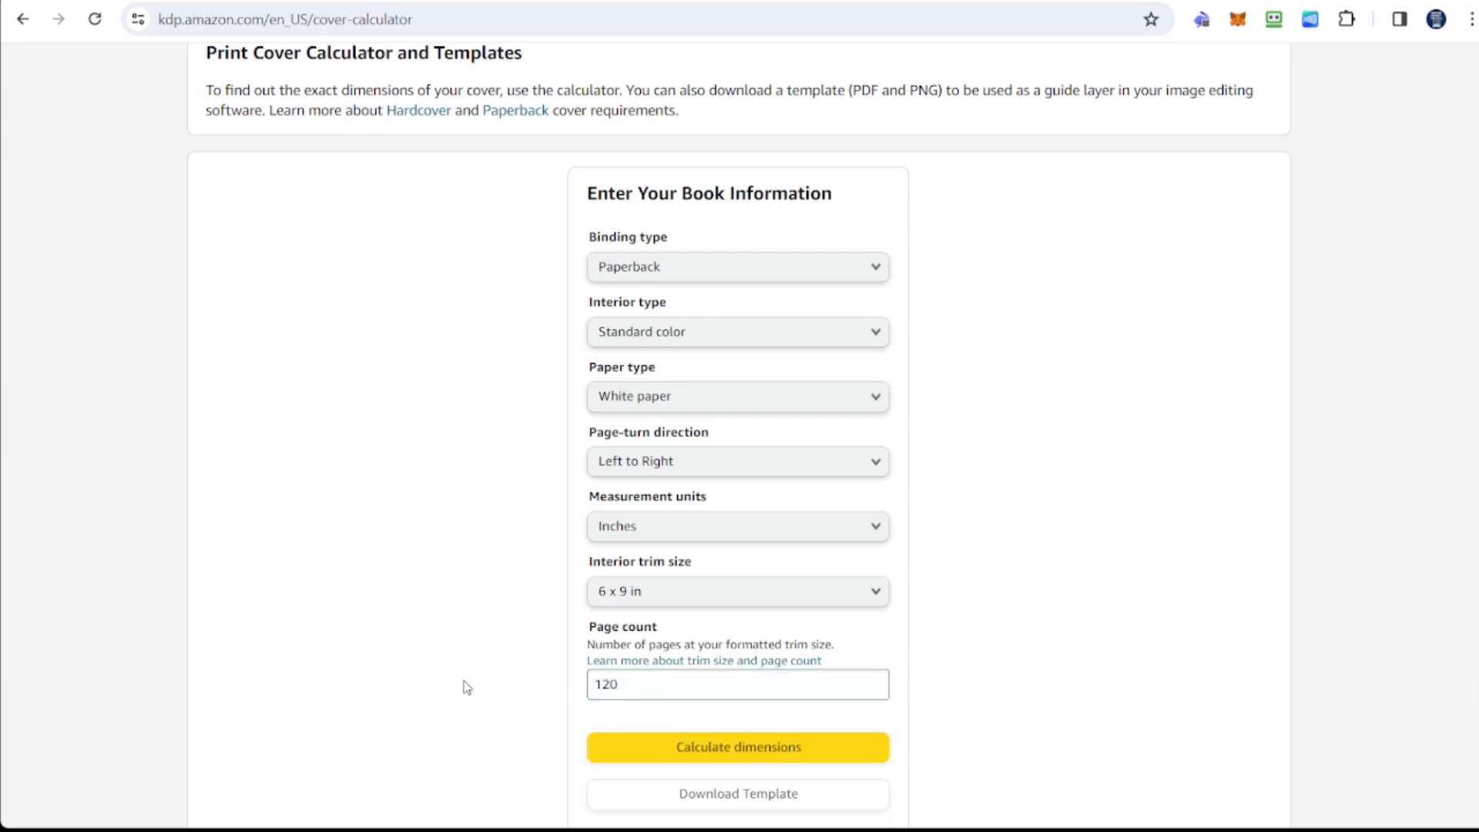
scroll(463, 686, down, 1)
click(710, 657)
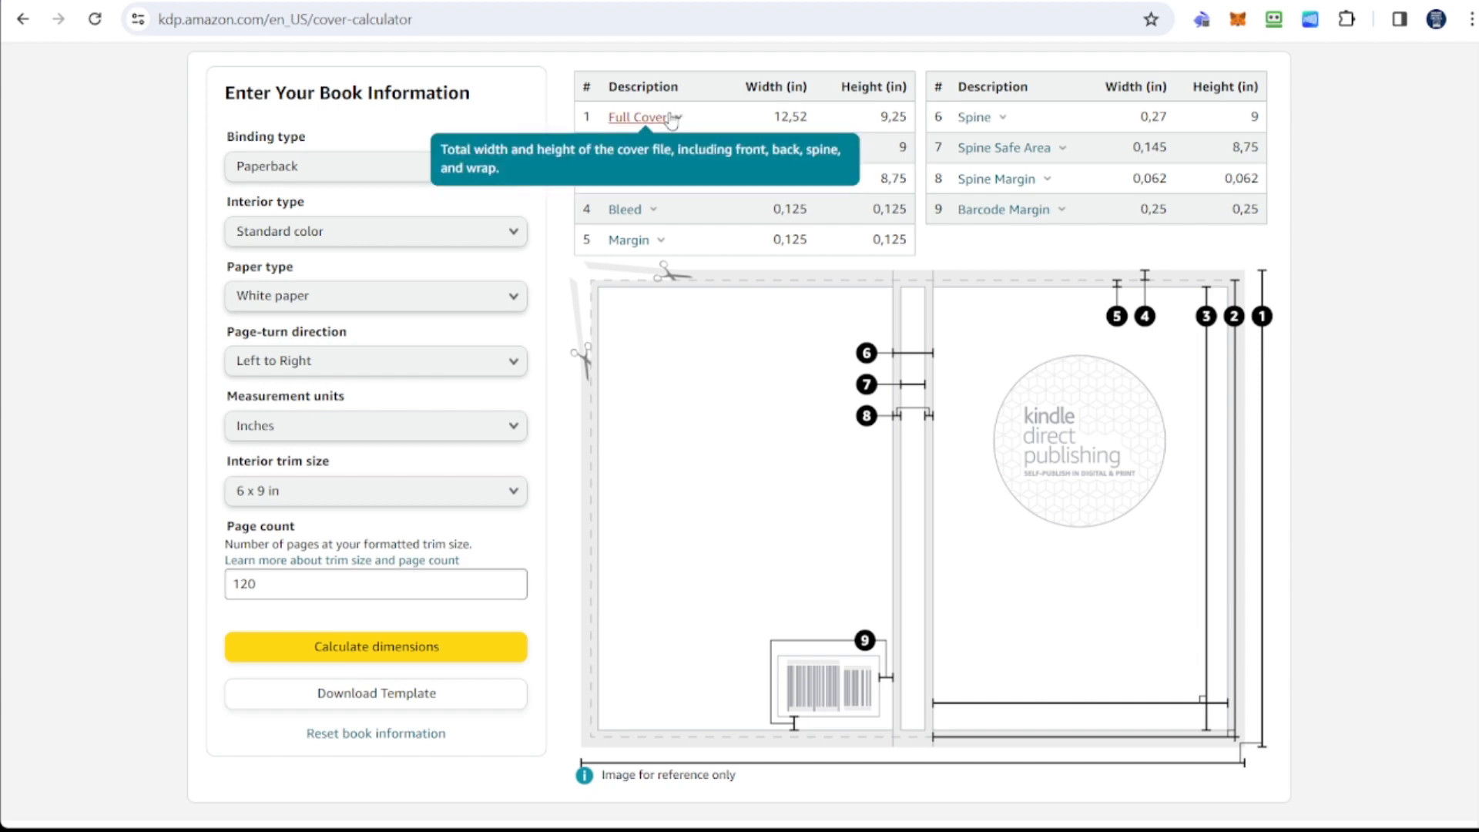
mouse_move(651, 153)
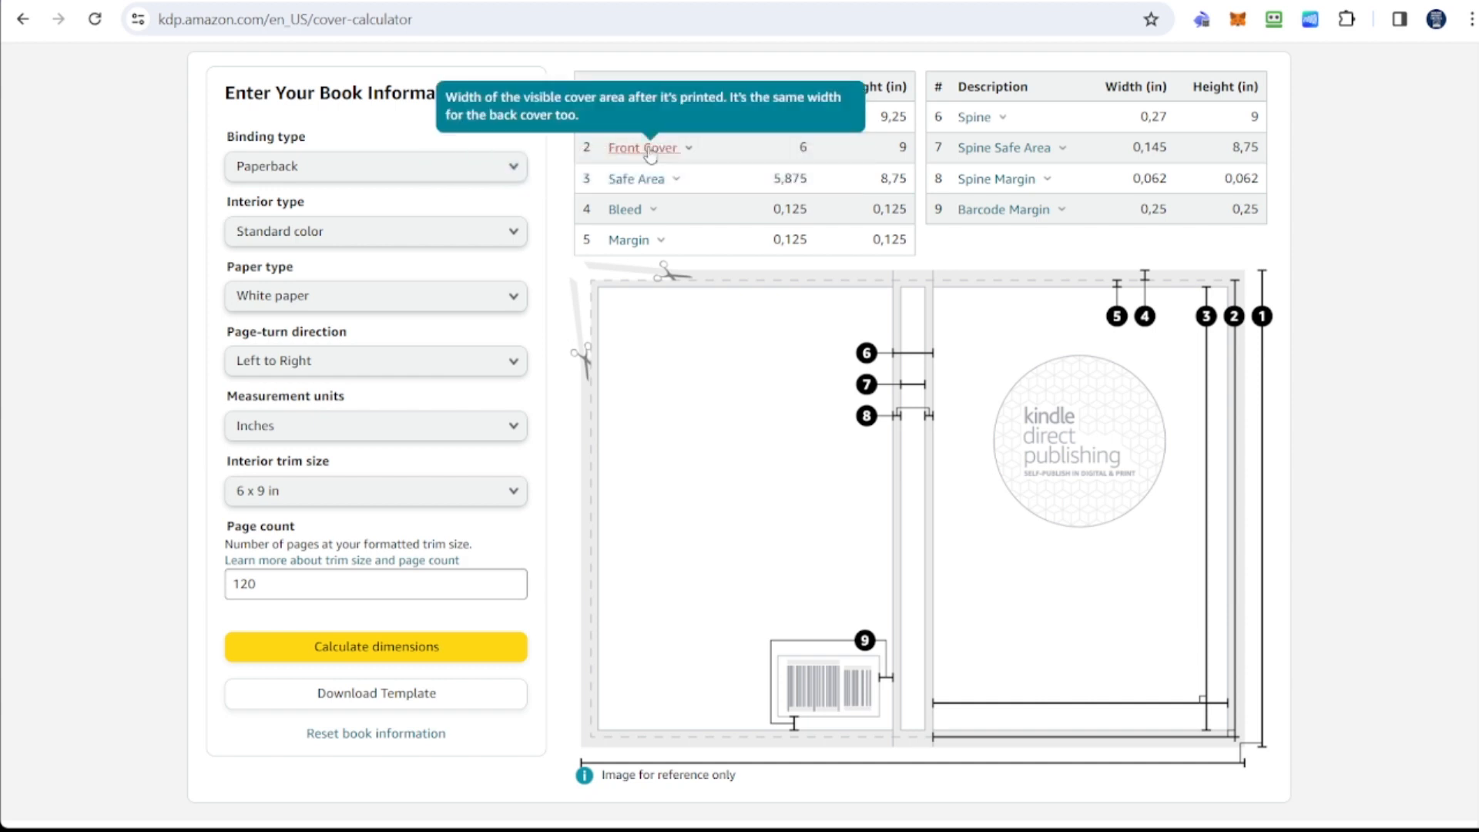
click(398, 694)
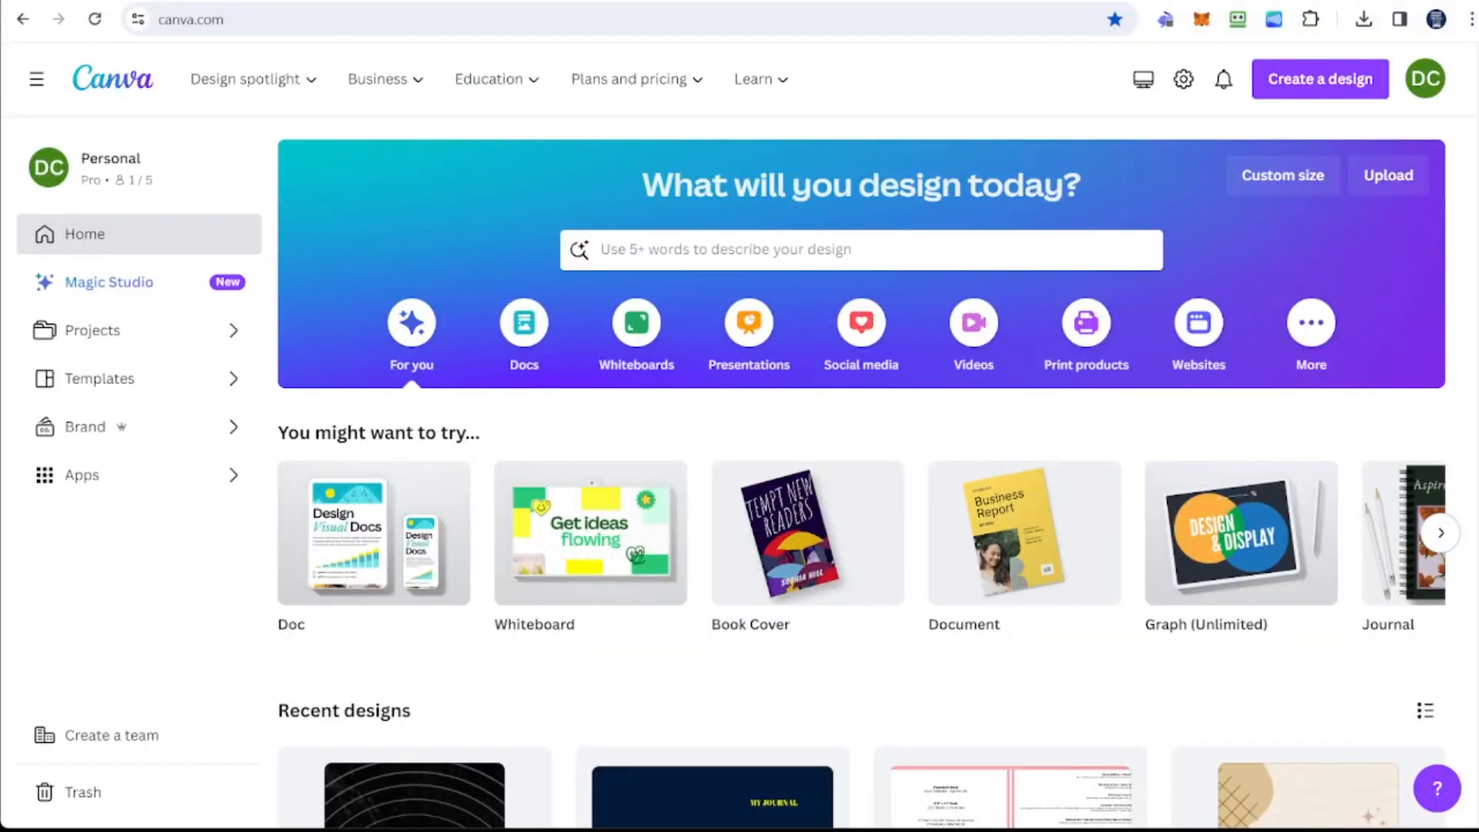
Step: Switch to Canva and create a new custom-size design 12.52 in wide and 9.25 in high
click(1330, 84)
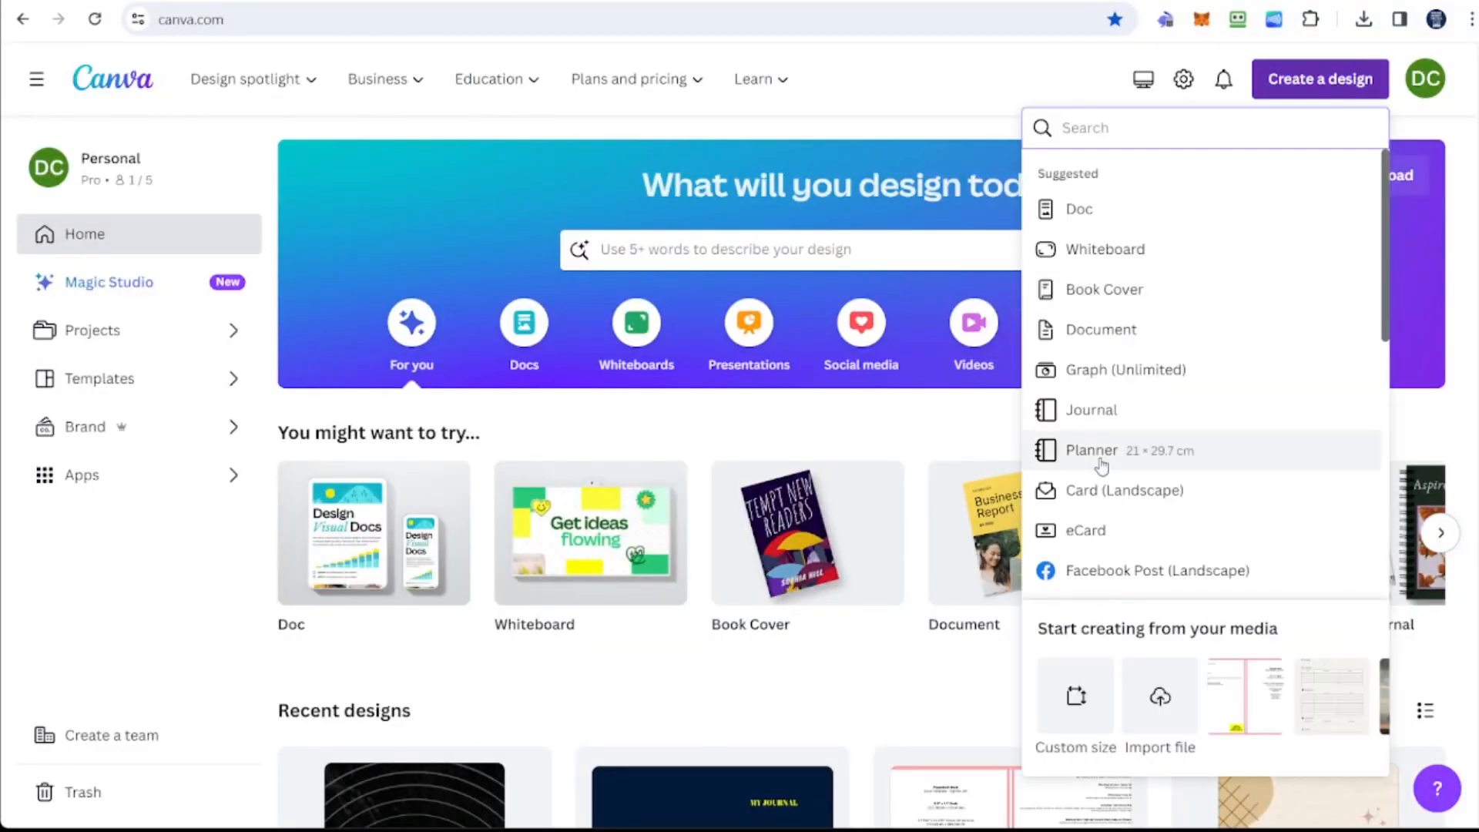
click(1095, 683)
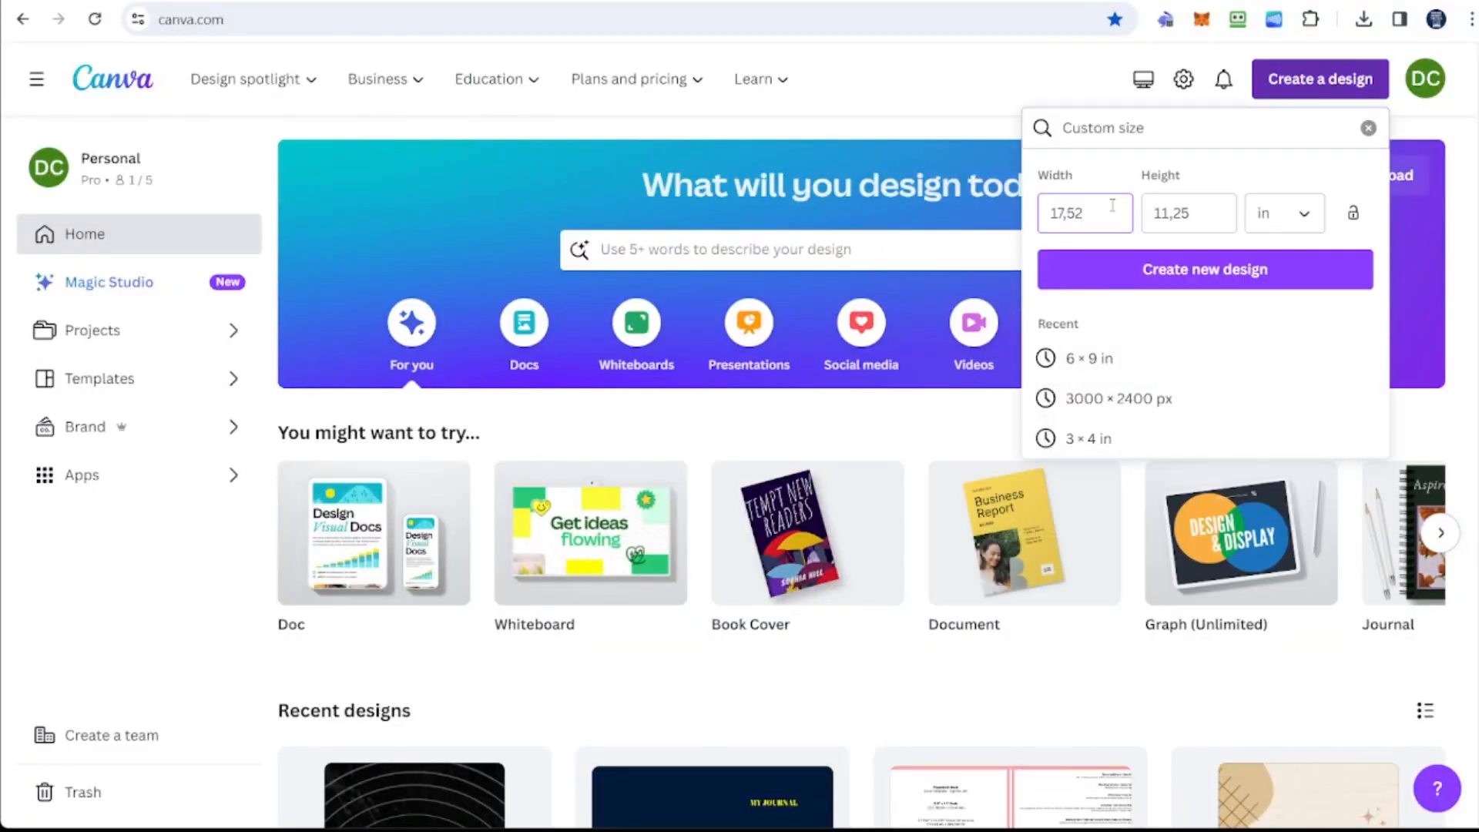
key(BackSpace)
key(BackSpace)
key(BackSpace)
key(BackSpace)
text(2.52)
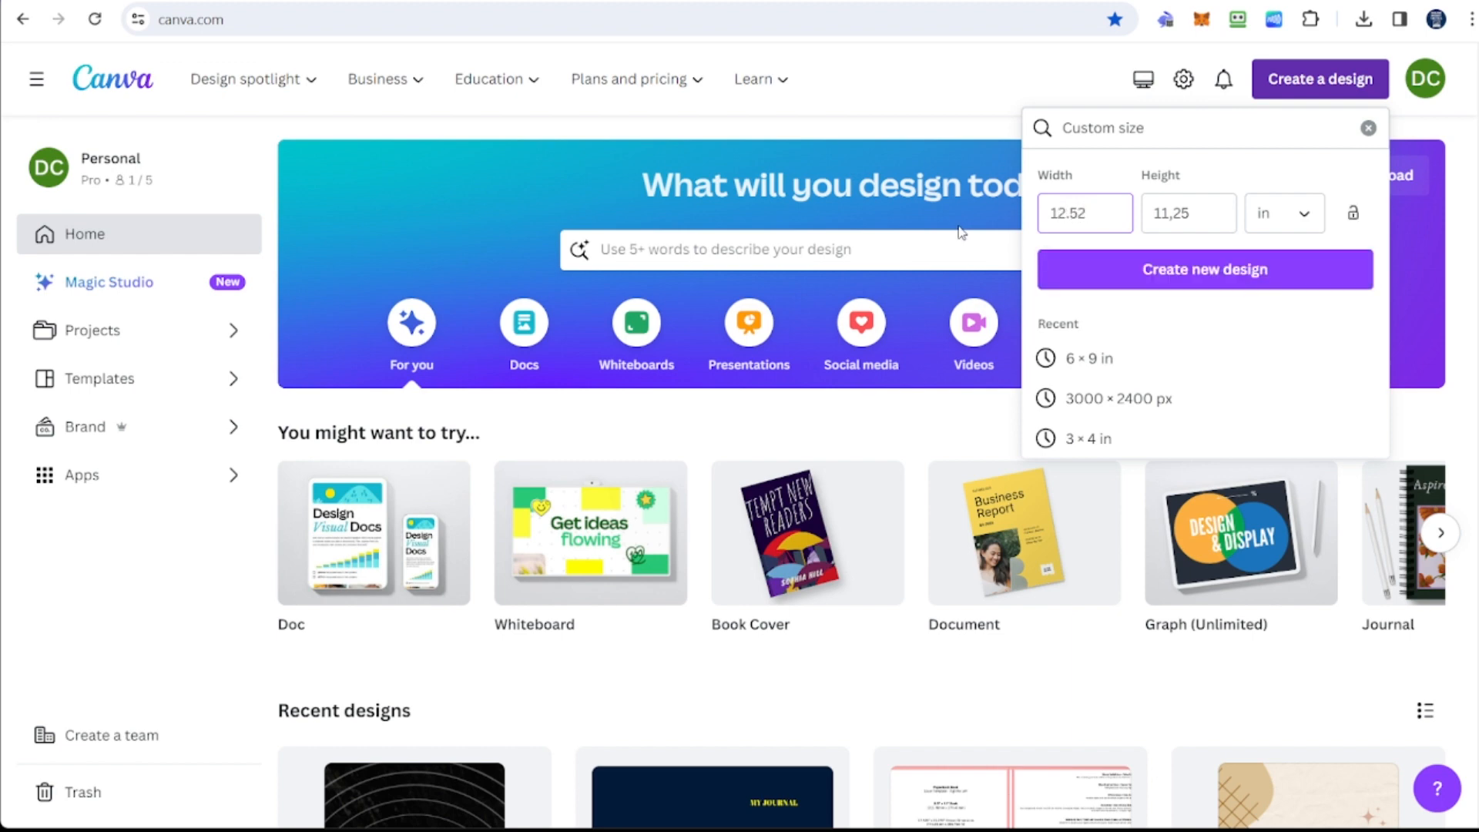
key(Tab)
text(9.25)
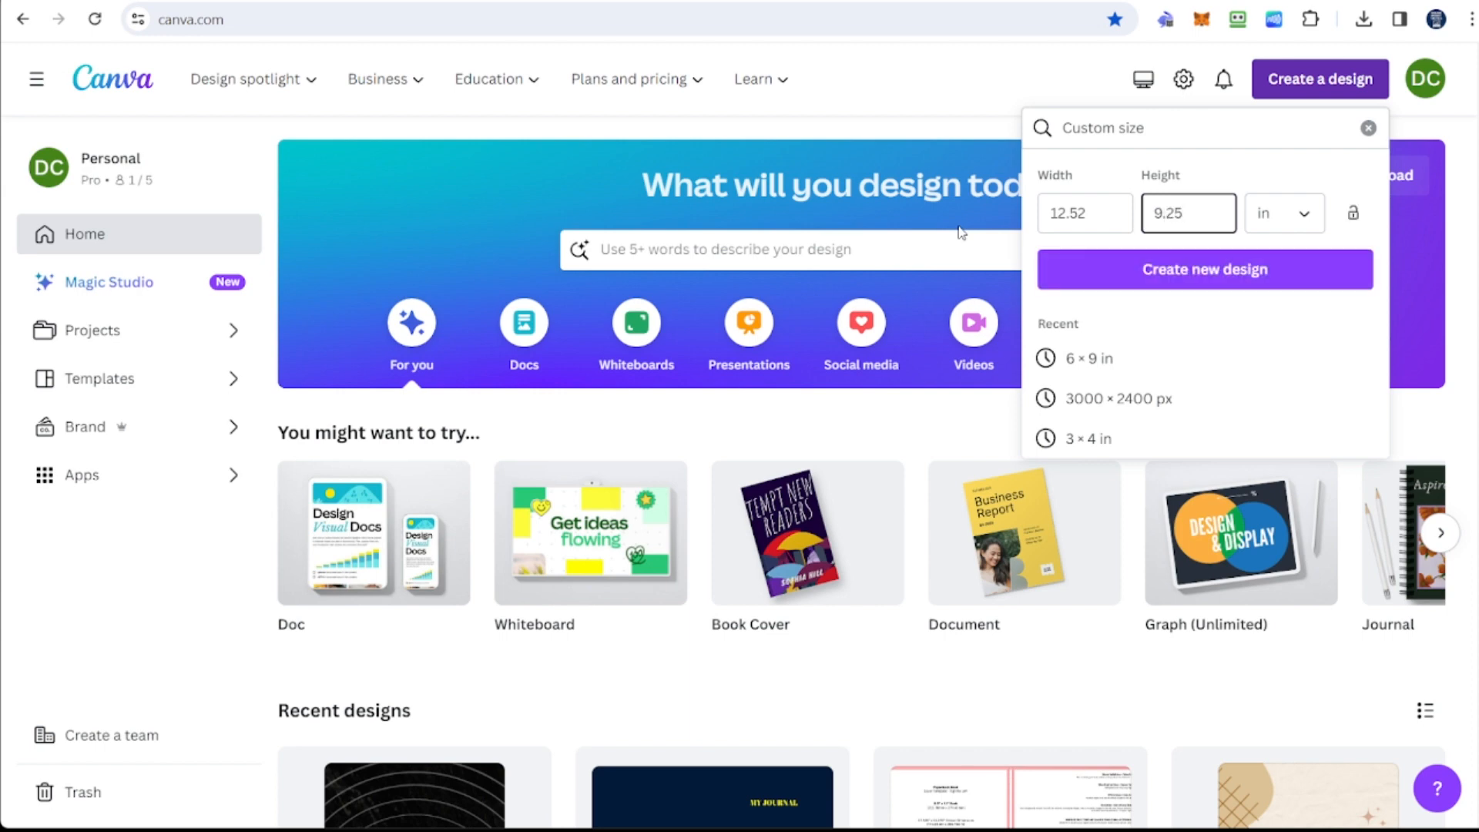
click(1231, 284)
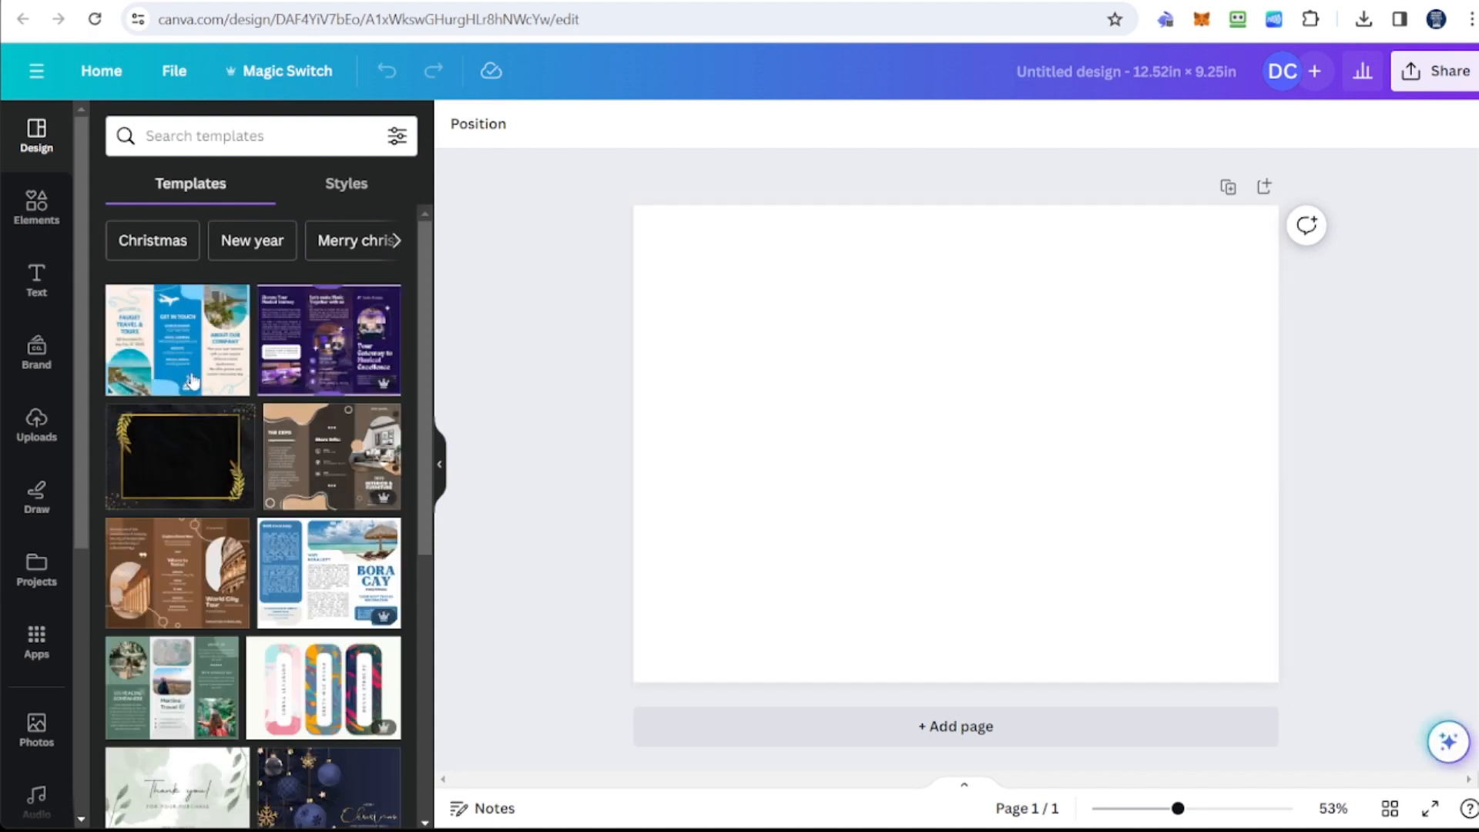
Step: Place the uploaded KDP cover template image on the blank page and scale it to fill the whole canvas
click(44, 437)
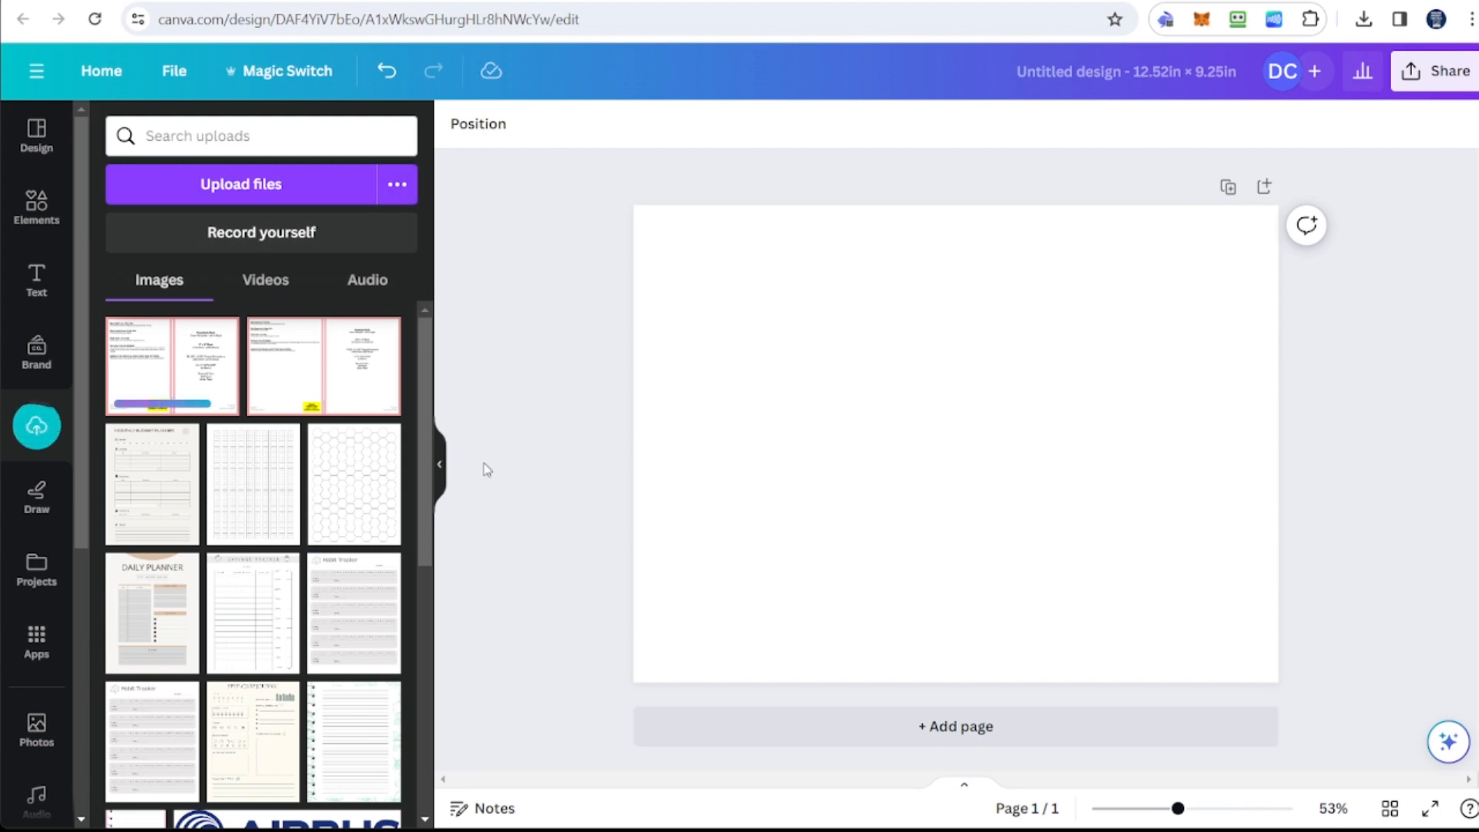
click(173, 367)
drag(870, 325, 799, 277)
drag(1104, 553, 1277, 684)
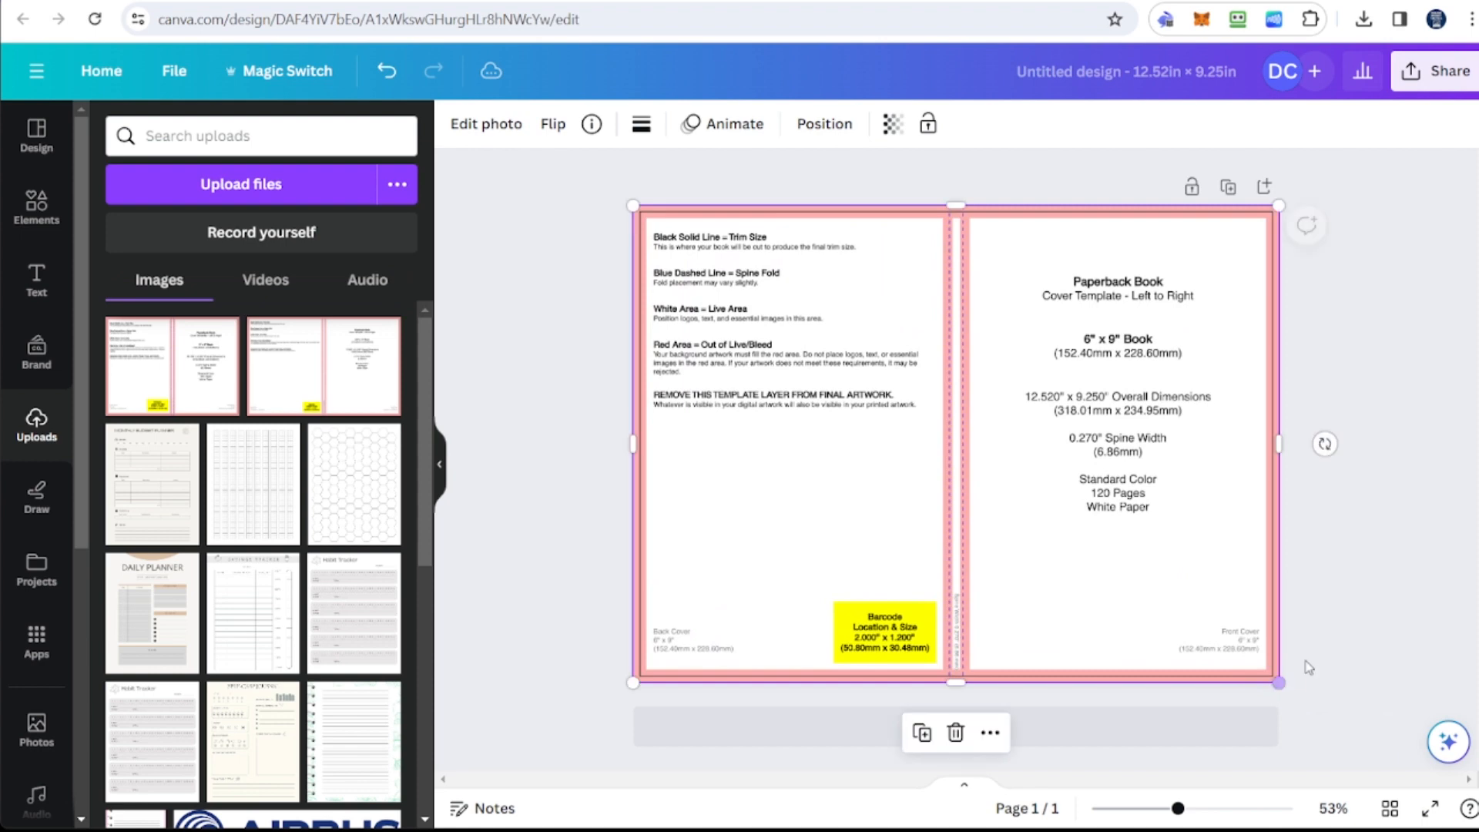
click(1409, 482)
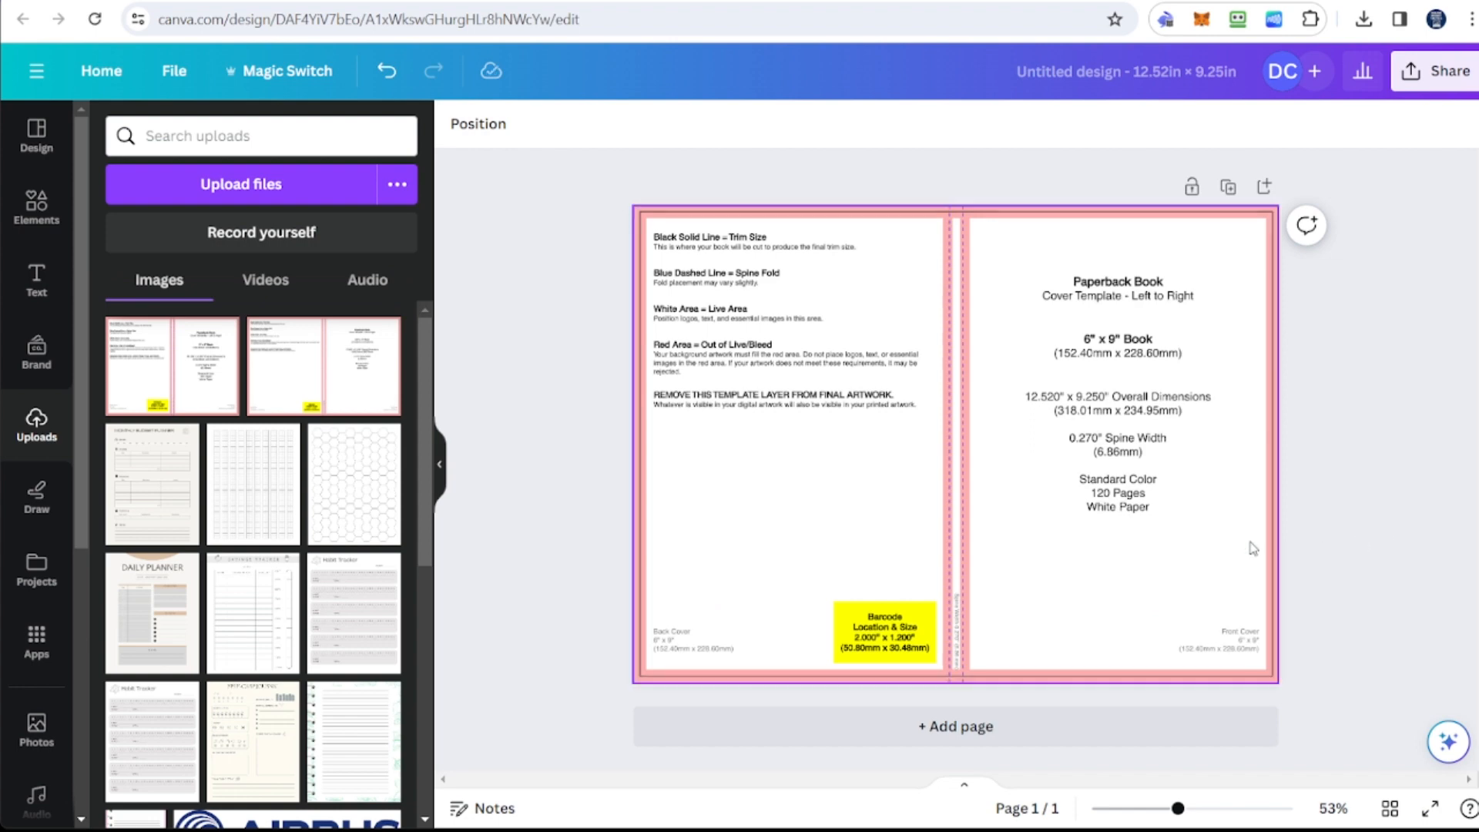
Step: Set the transparency of the cover template image to 30
click(1135, 439)
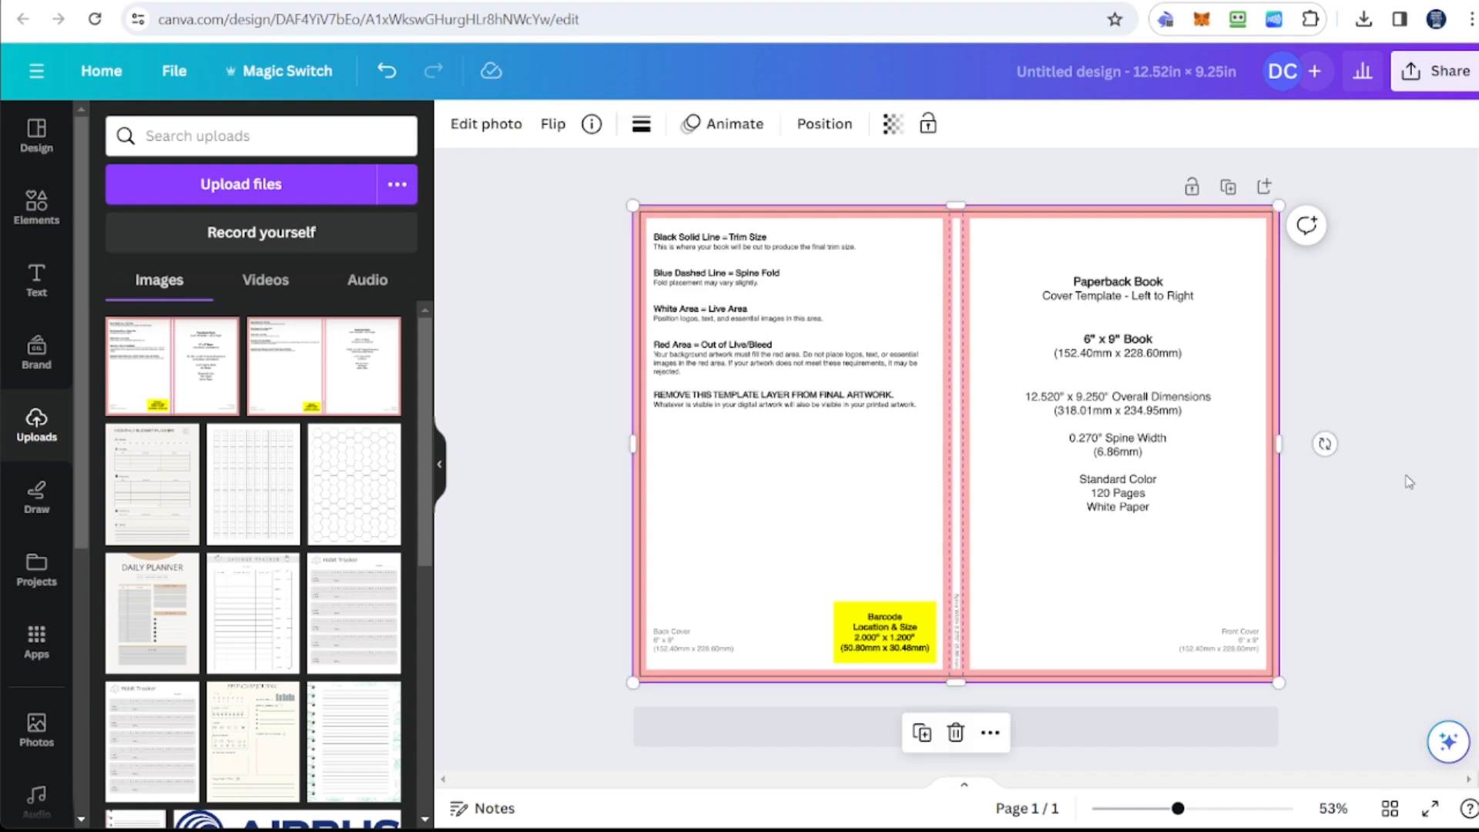
click(1409, 482)
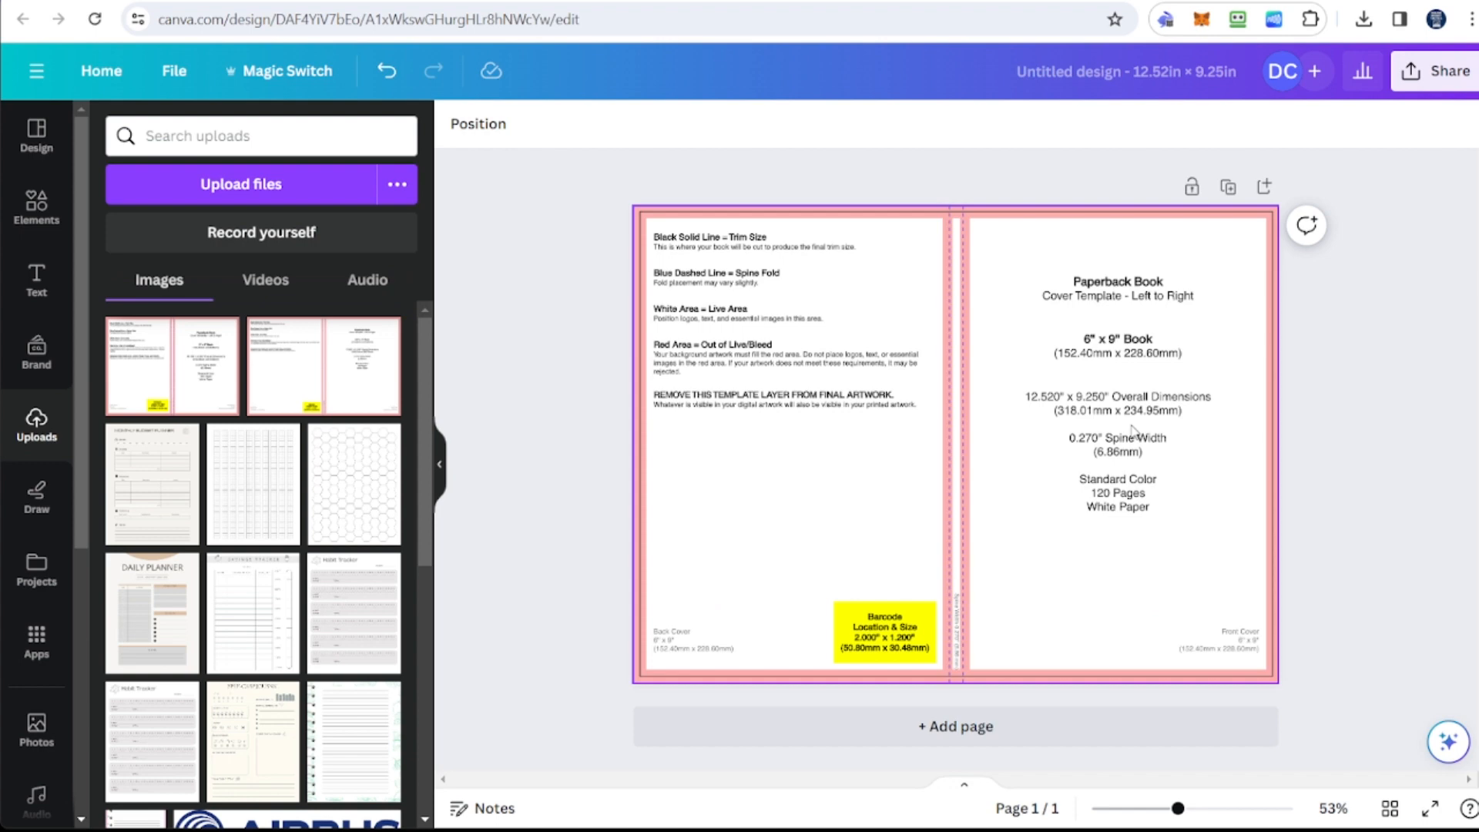
click(1133, 430)
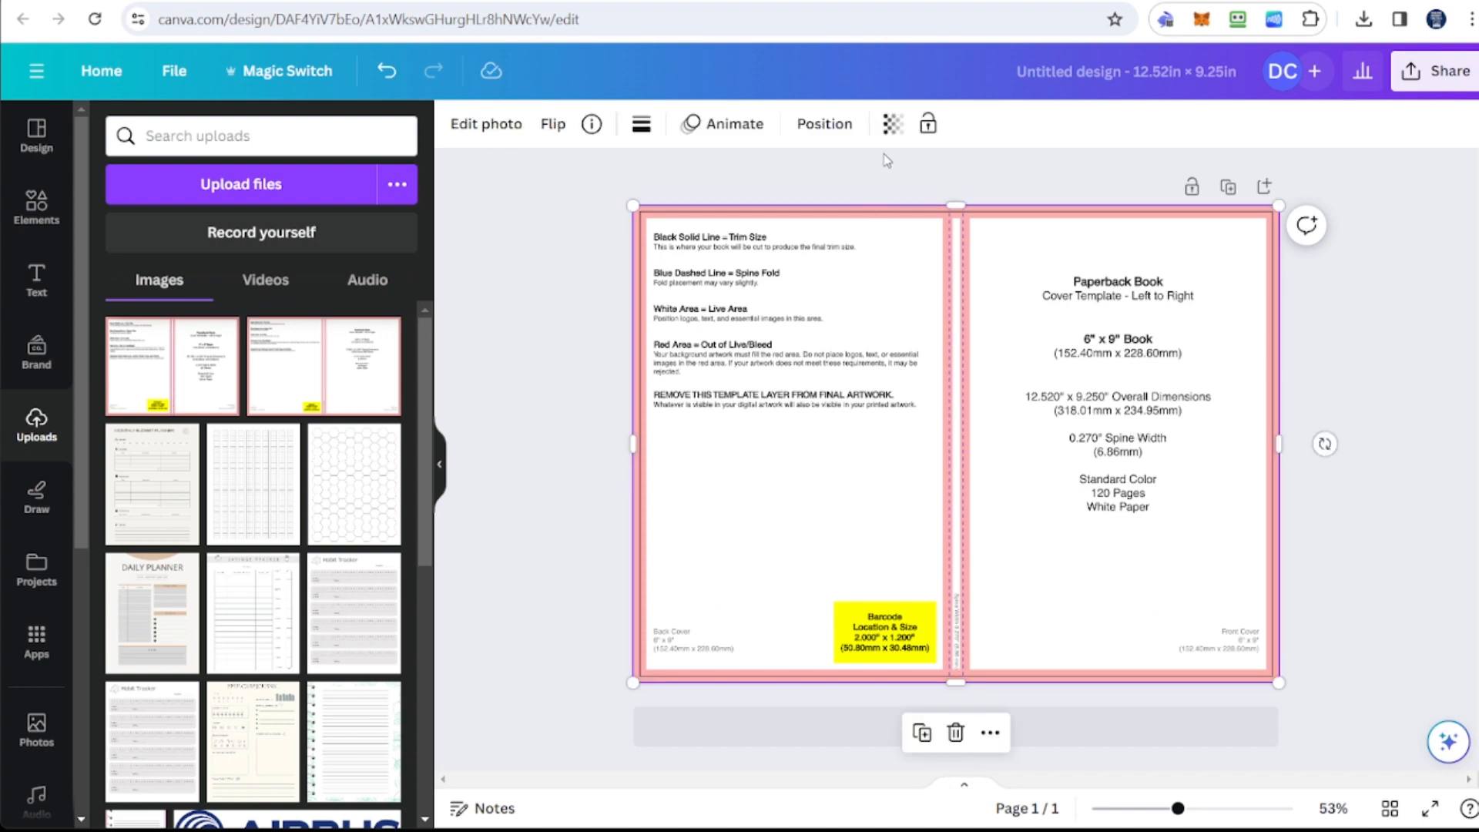
click(892, 123)
drag(894, 204, 760, 209)
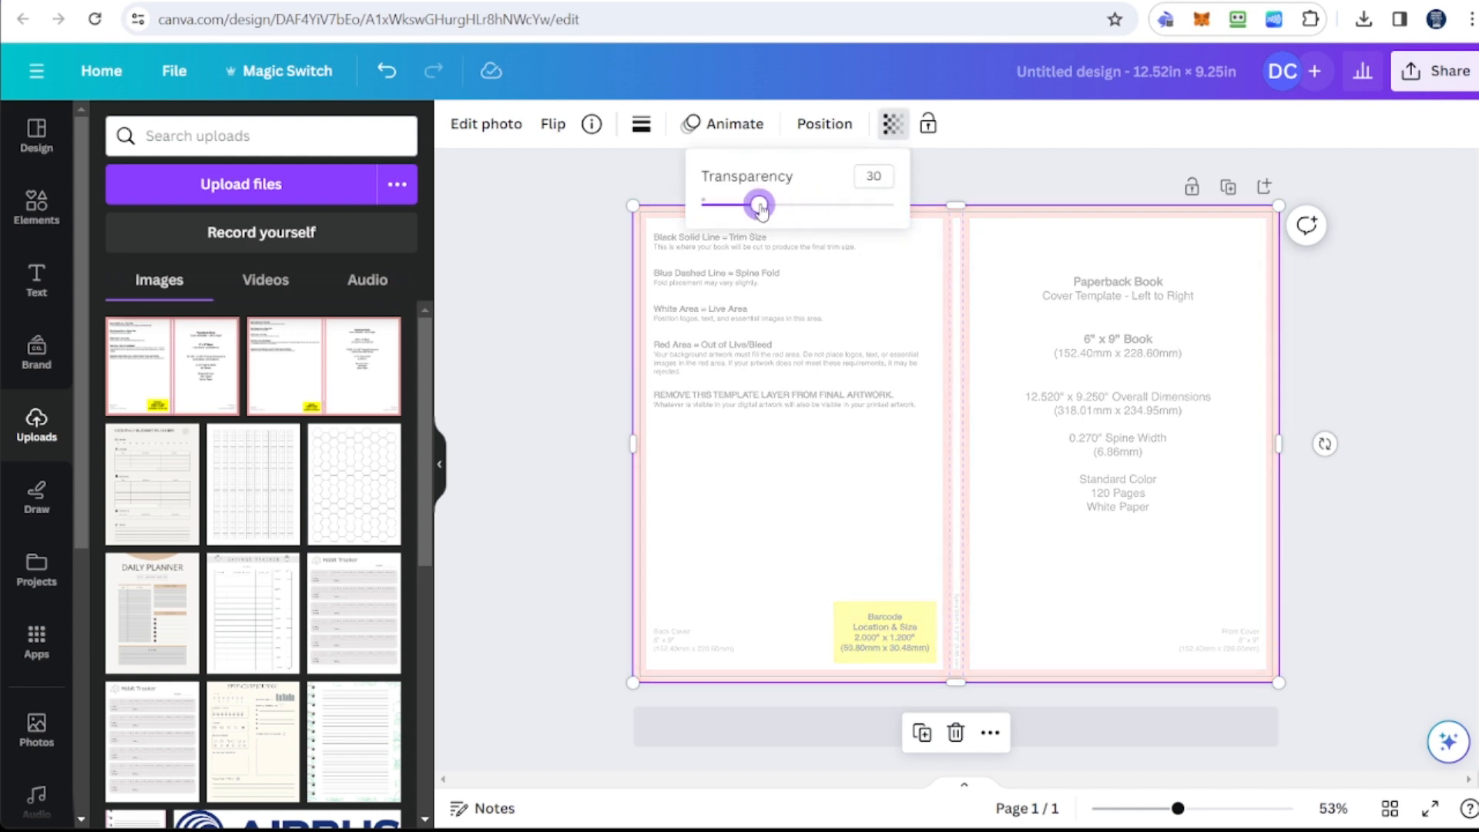
click(576, 404)
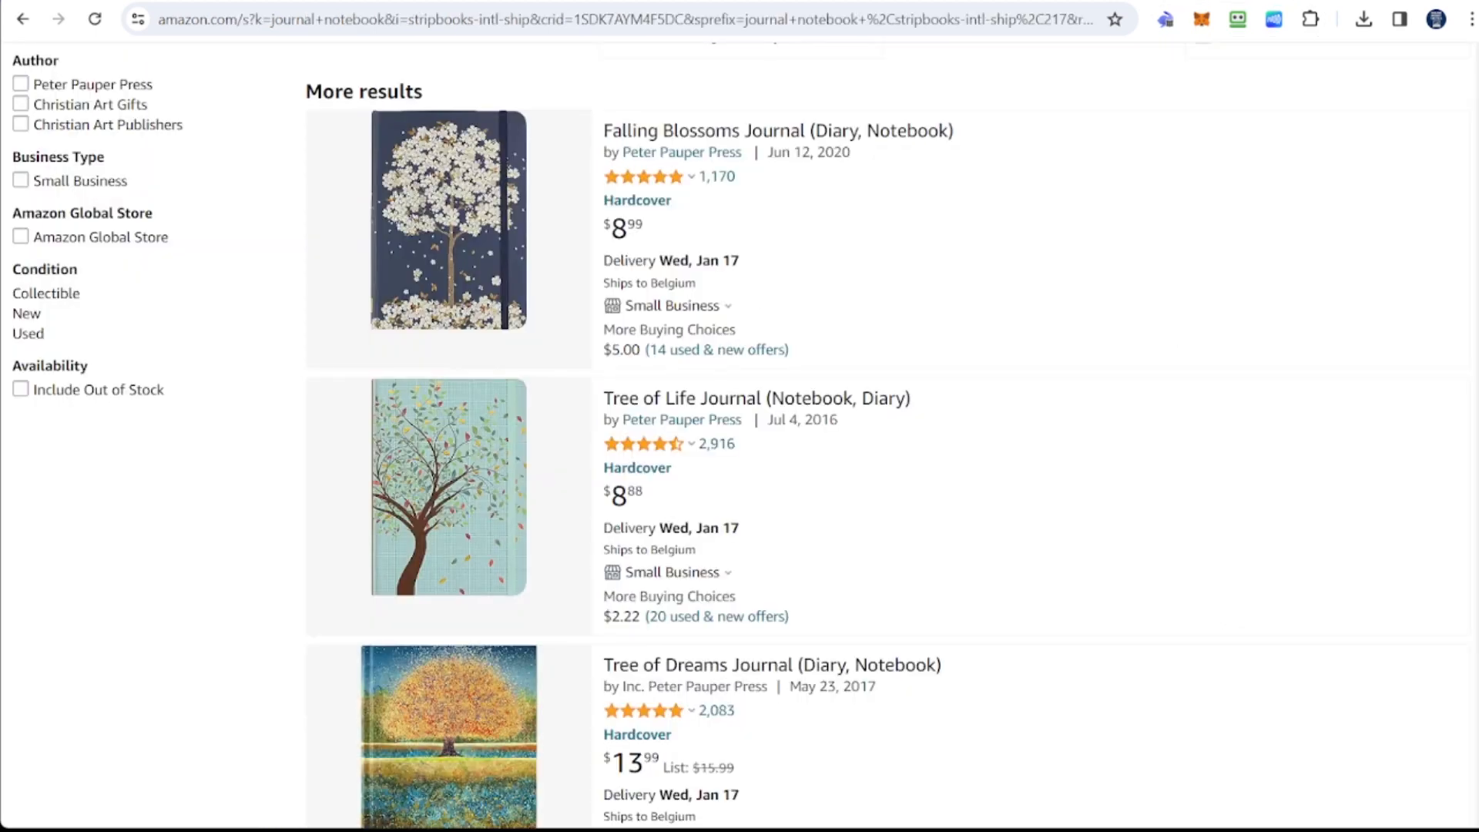
Step: Examine the cover designs in the Amazon search results for journal notebooks
scroll(740, 431, down, 3)
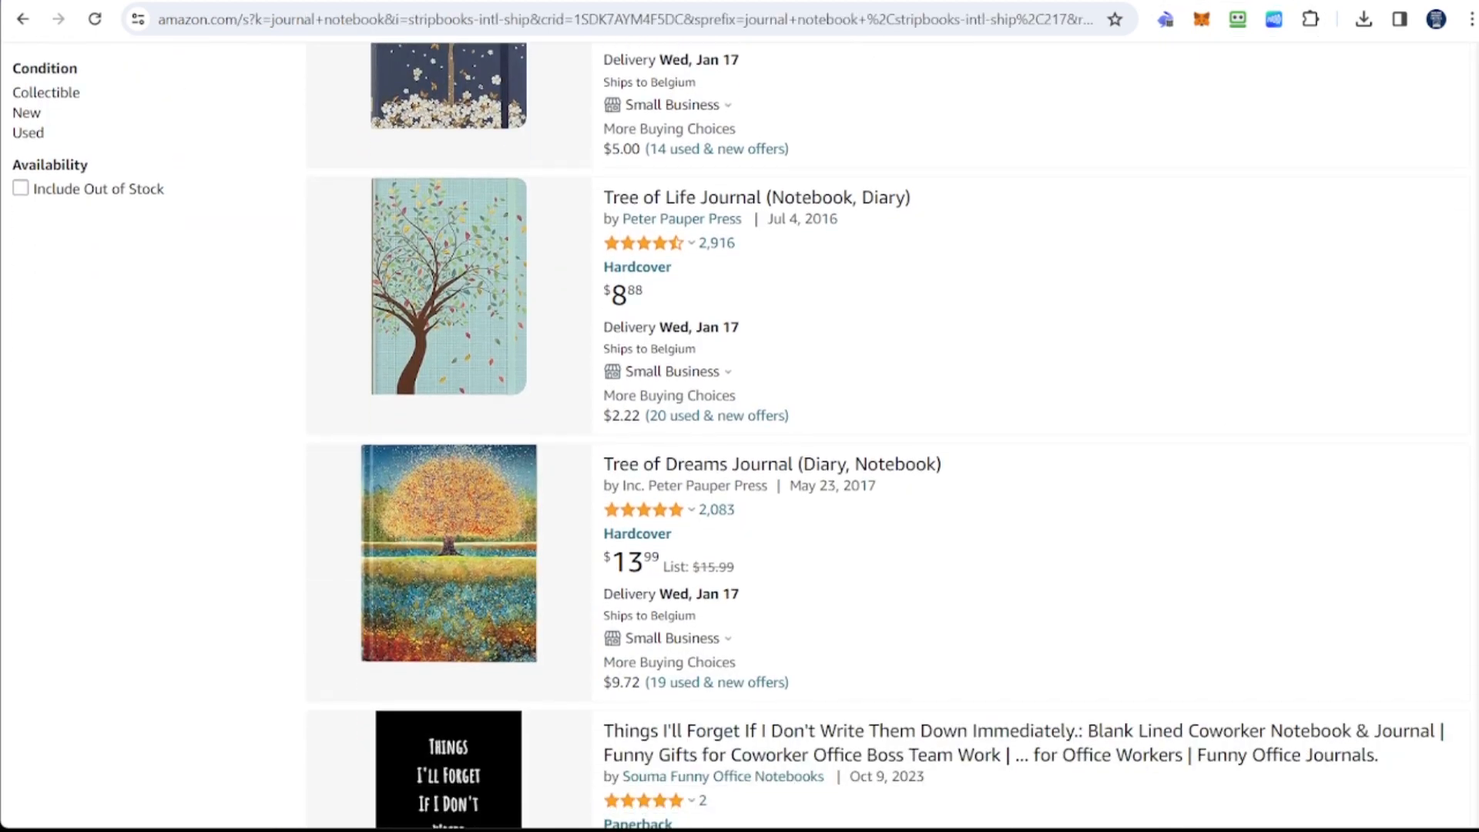
scroll(740, 431, down, 4)
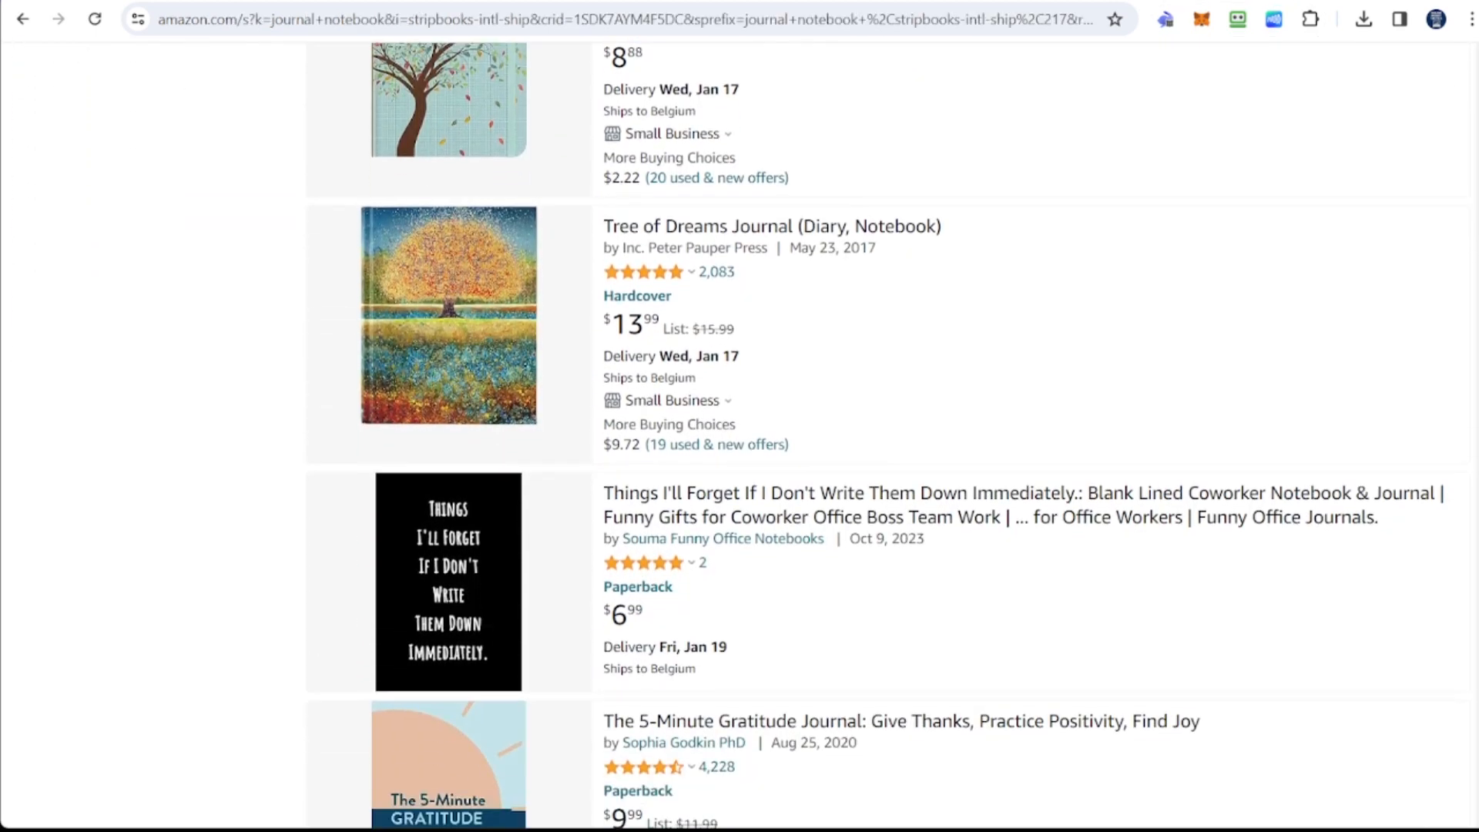
scroll(739, 431, down, 5)
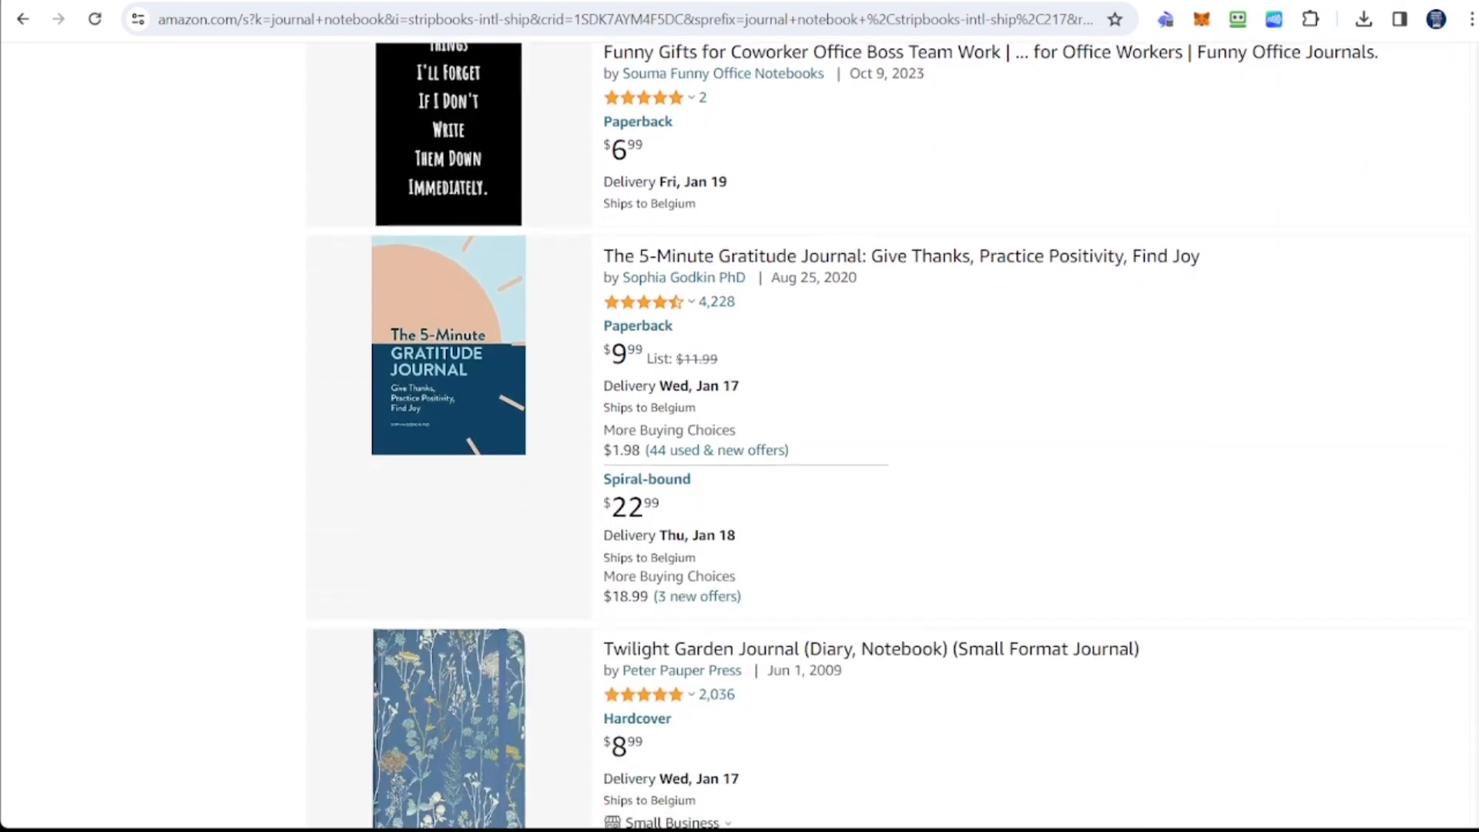
scroll(740, 432, down, 6)
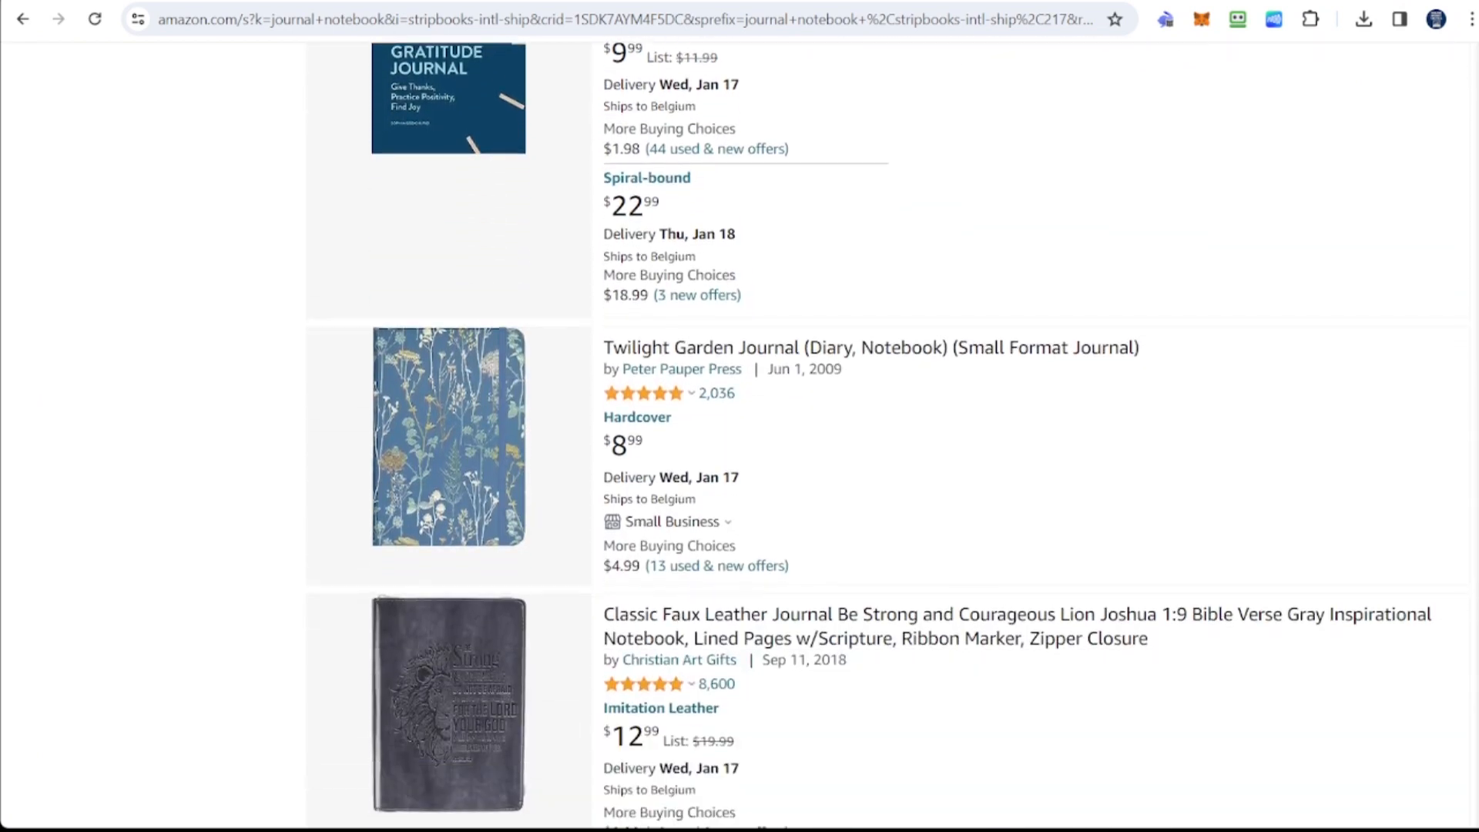
scroll(740, 432, down, 2)
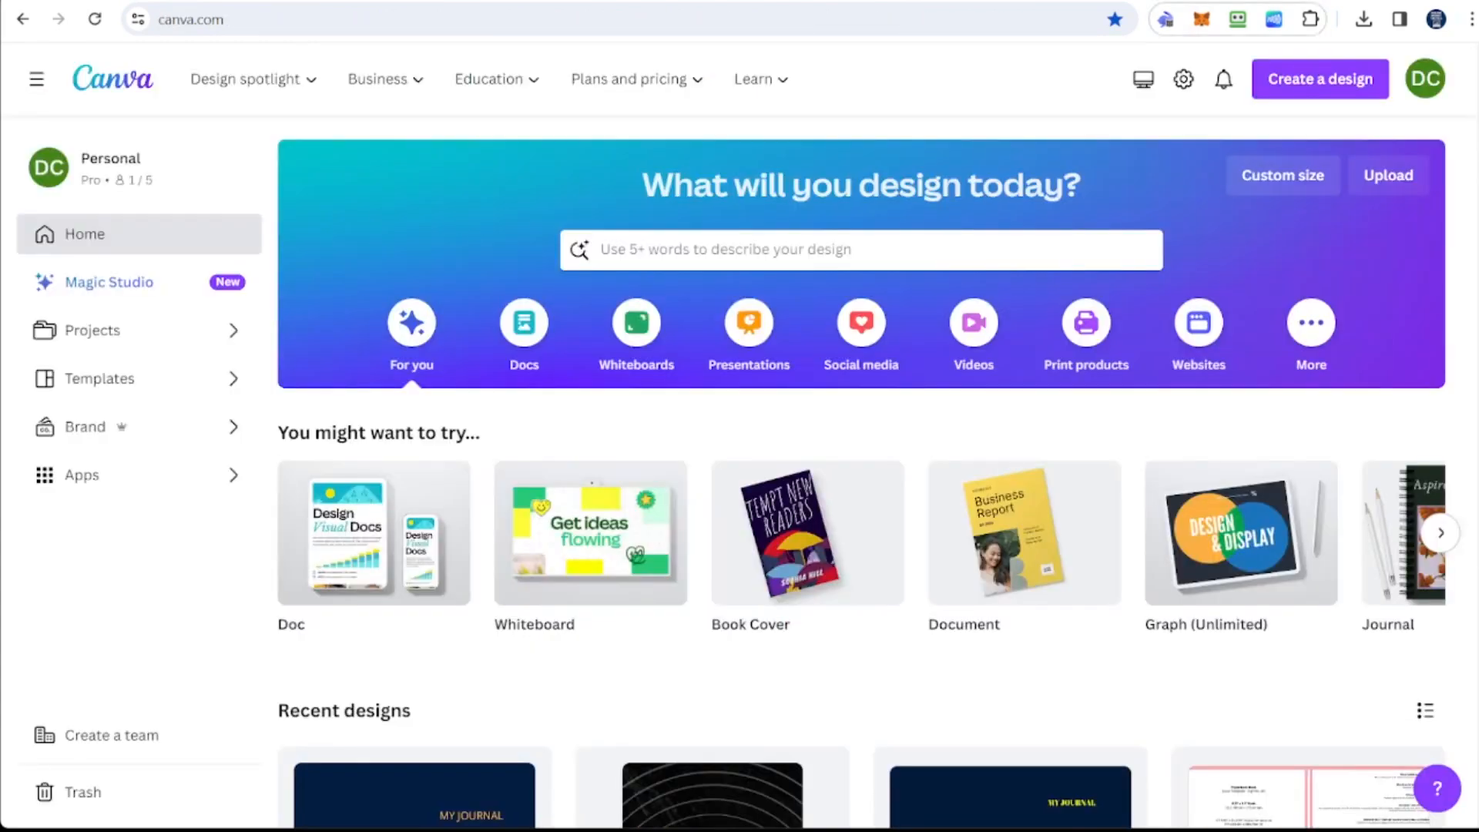
Step: Create a blank Book Cover design to look at the templates offered for it
click(1320, 78)
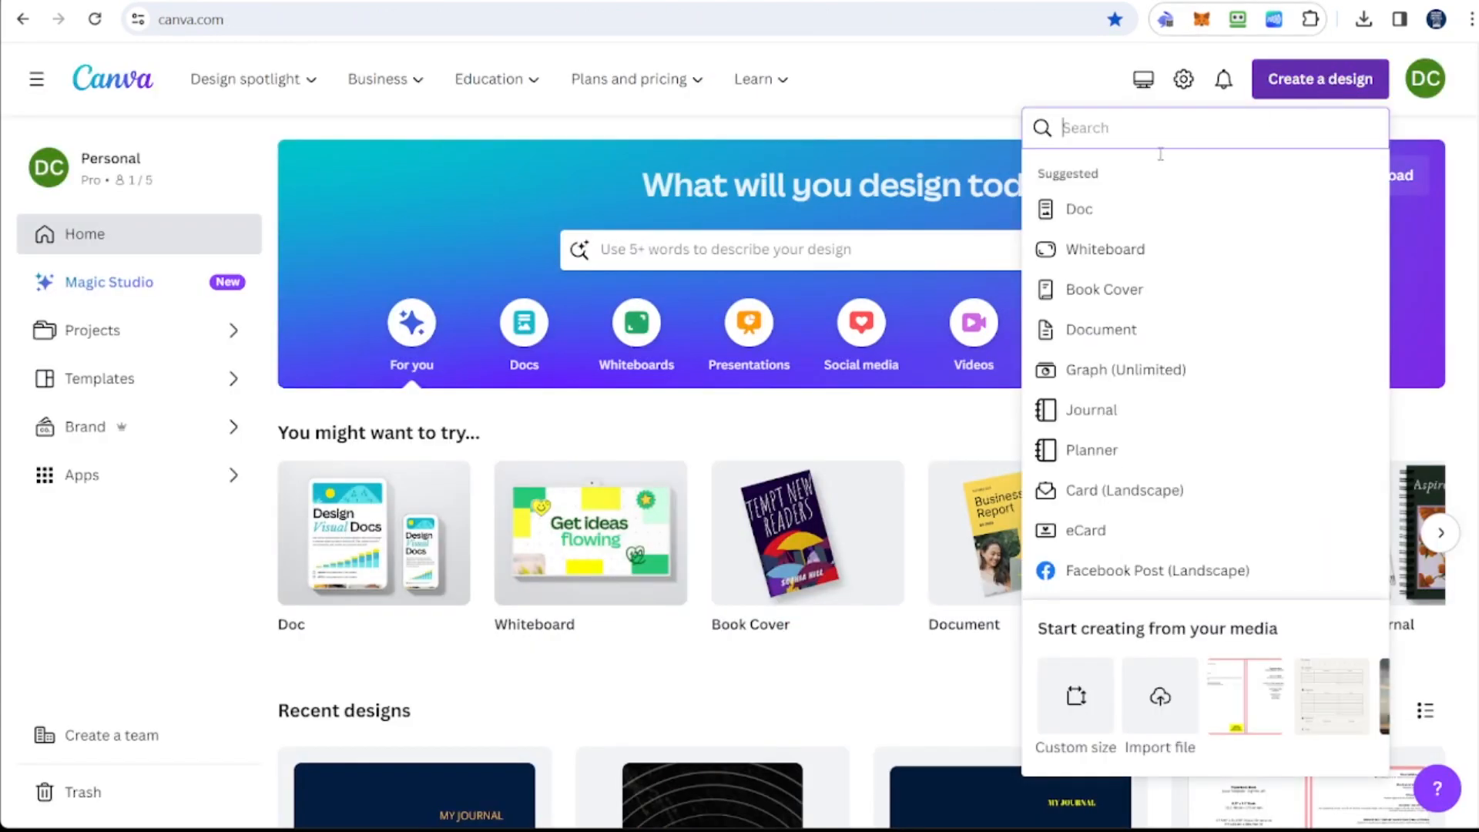
click(1106, 297)
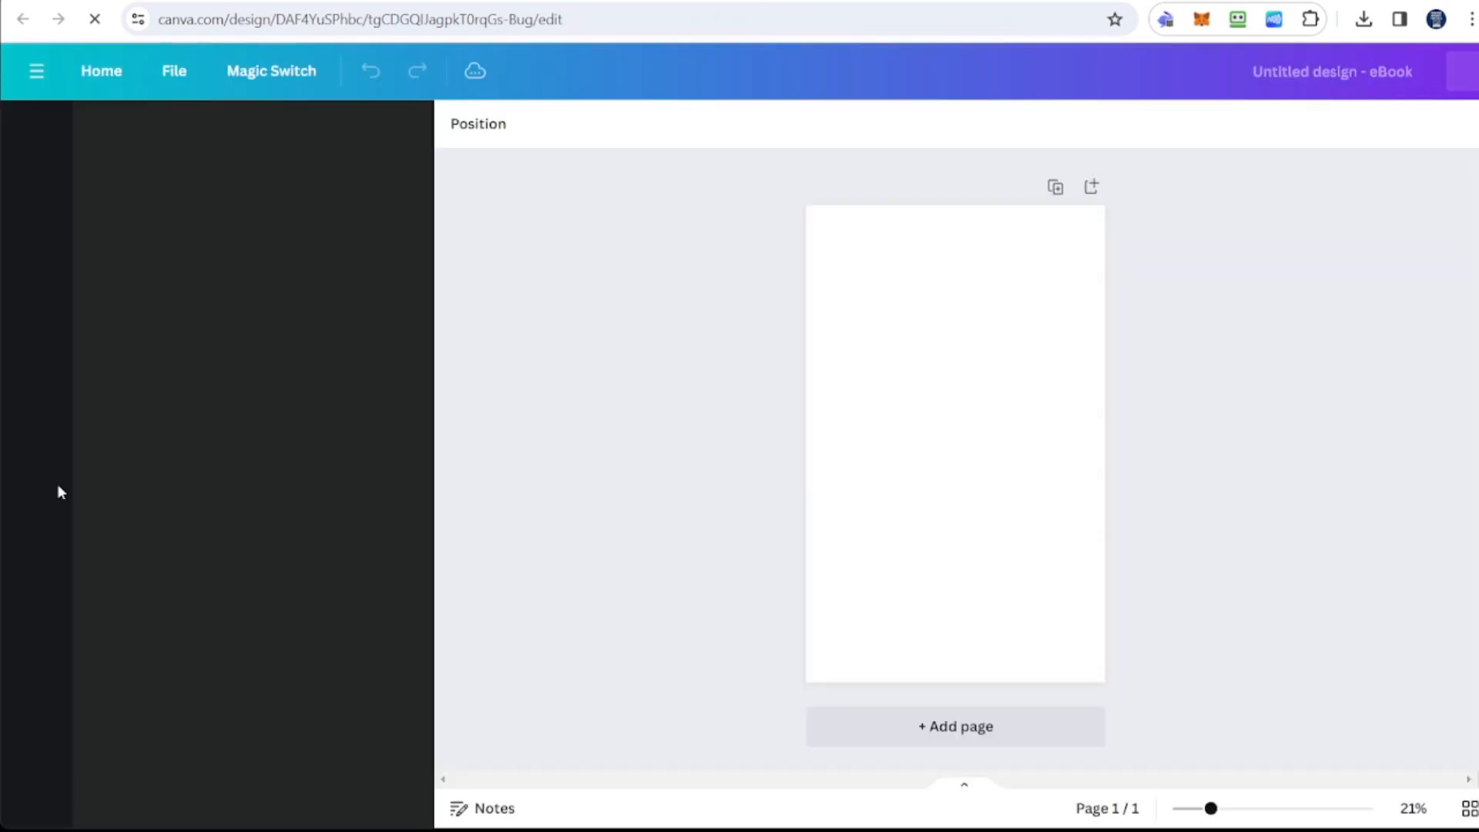
scroll(253, 479, down, 5)
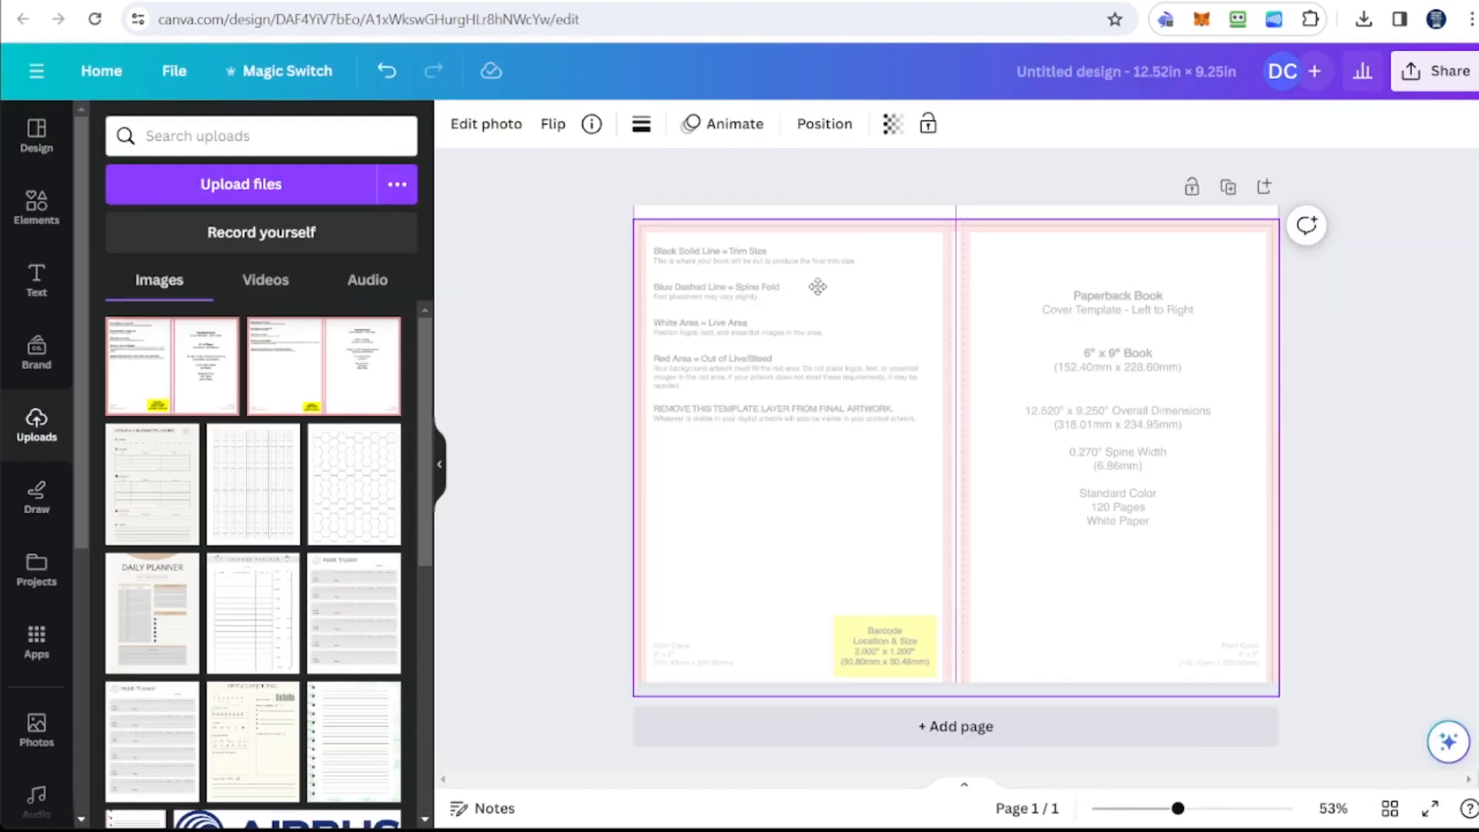
Step: Move the template image off part of the page, fill the page background with a custom dark navy, and put the template back
drag(818, 286, 818, 333)
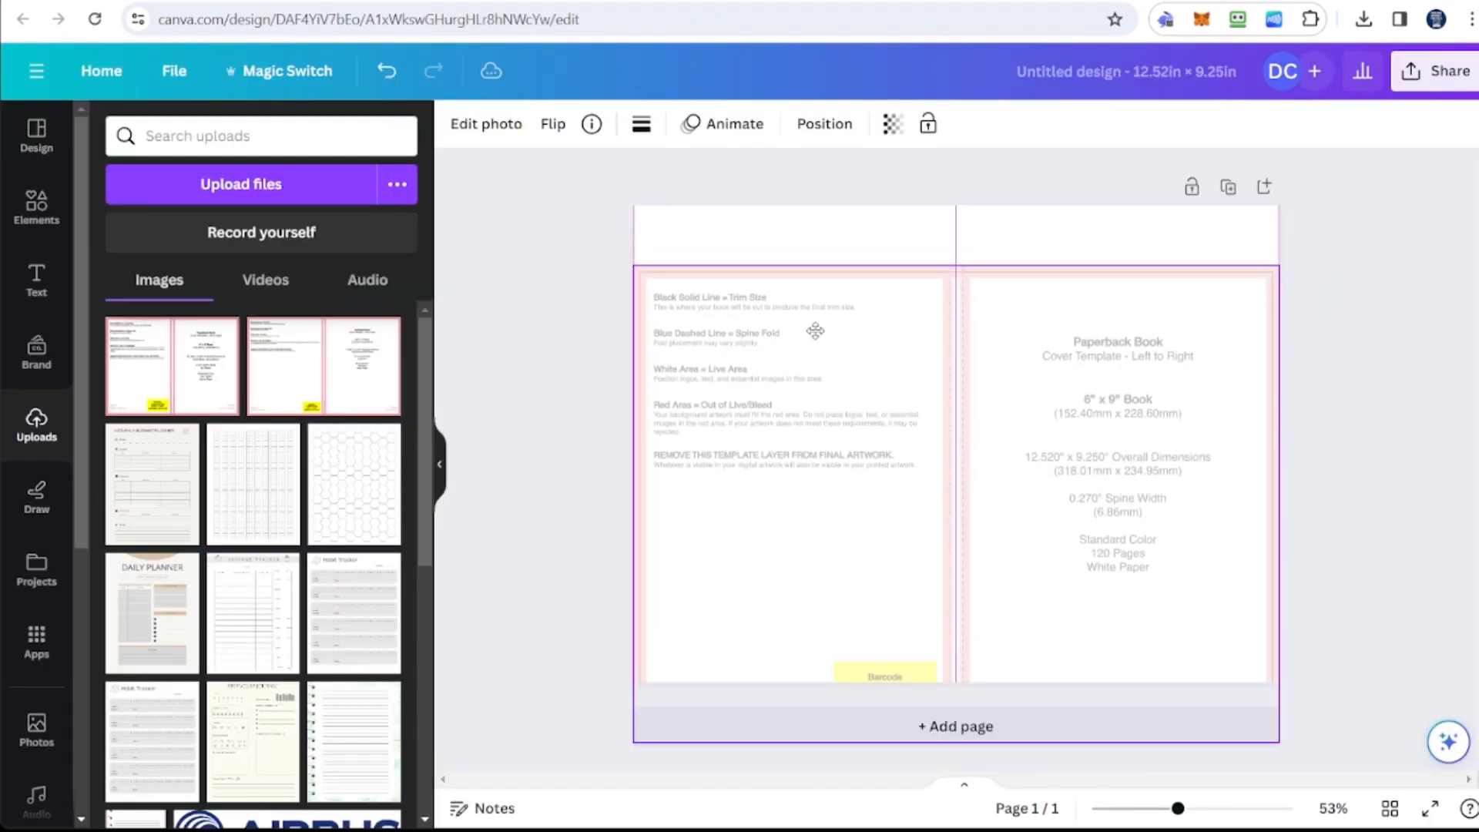
click(783, 231)
click(458, 121)
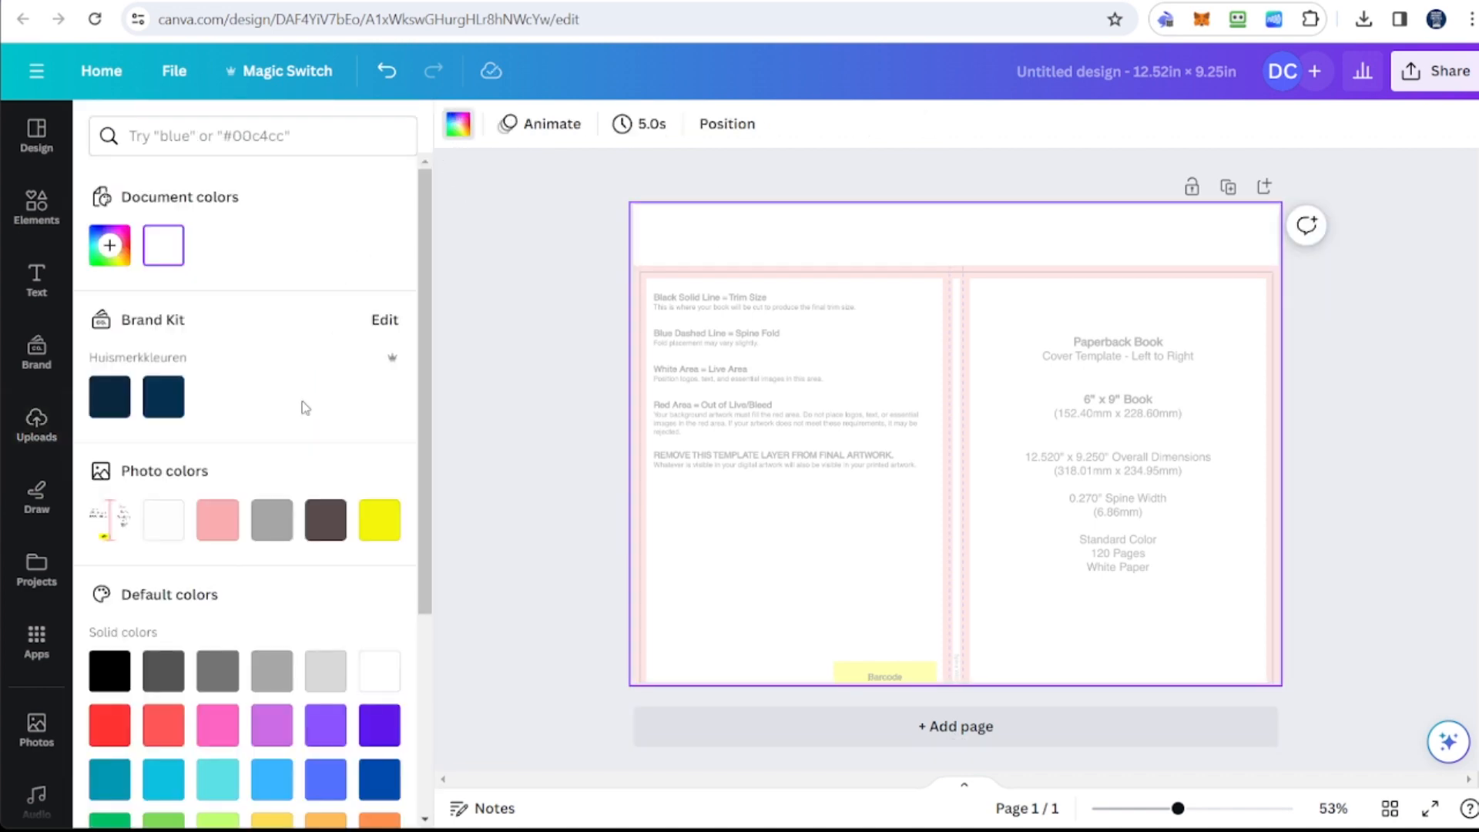
scroll(382, 679, down, 3)
click(383, 581)
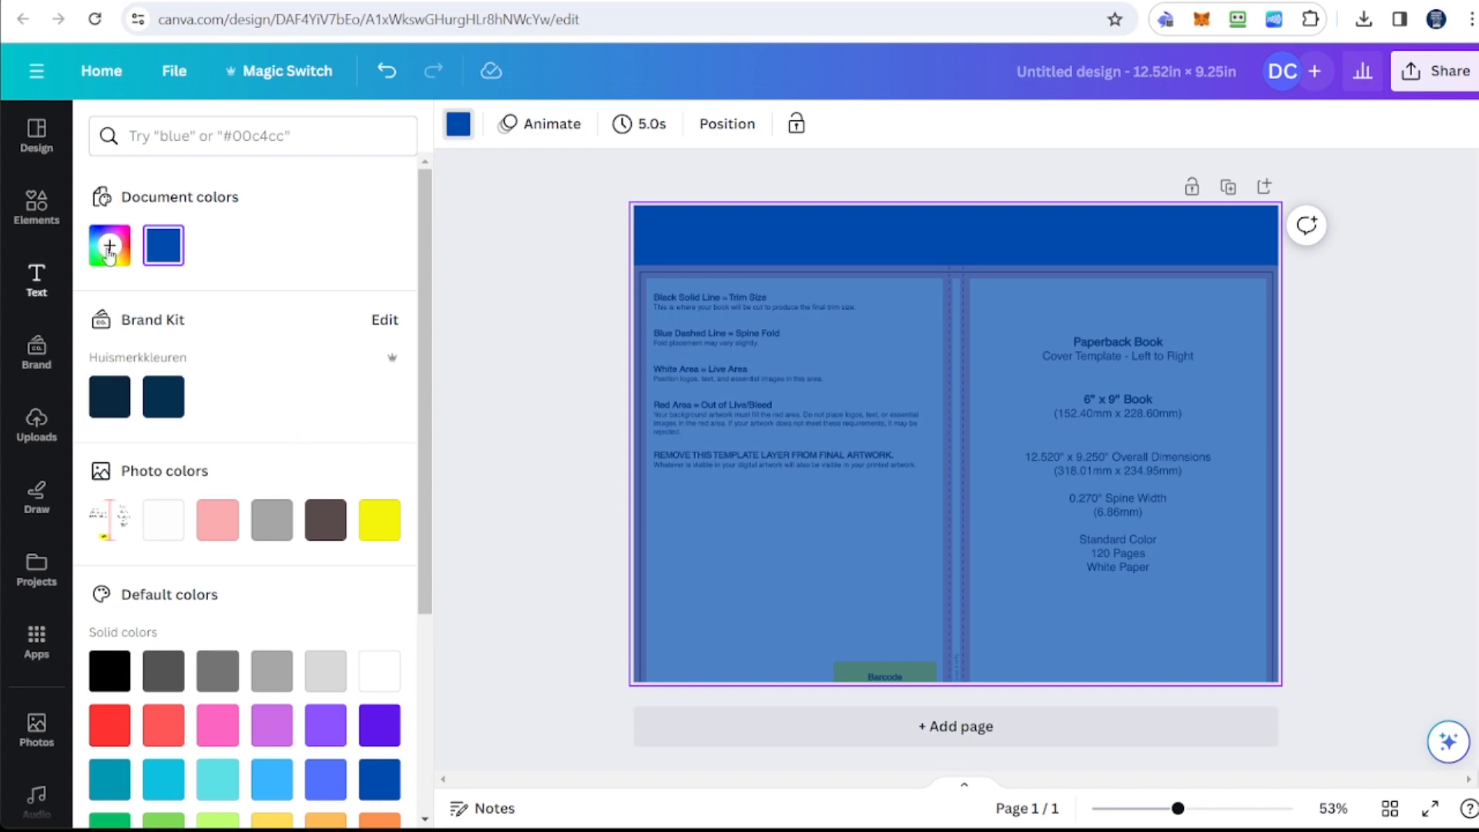
click(110, 245)
drag(378, 383, 370, 423)
click(944, 237)
drag(806, 370, 806, 309)
Step: Add a heading reading MY JOURNAL and place it on the front cover
click(36, 281)
click(205, 290)
text(MY .)
text(OURNAL)
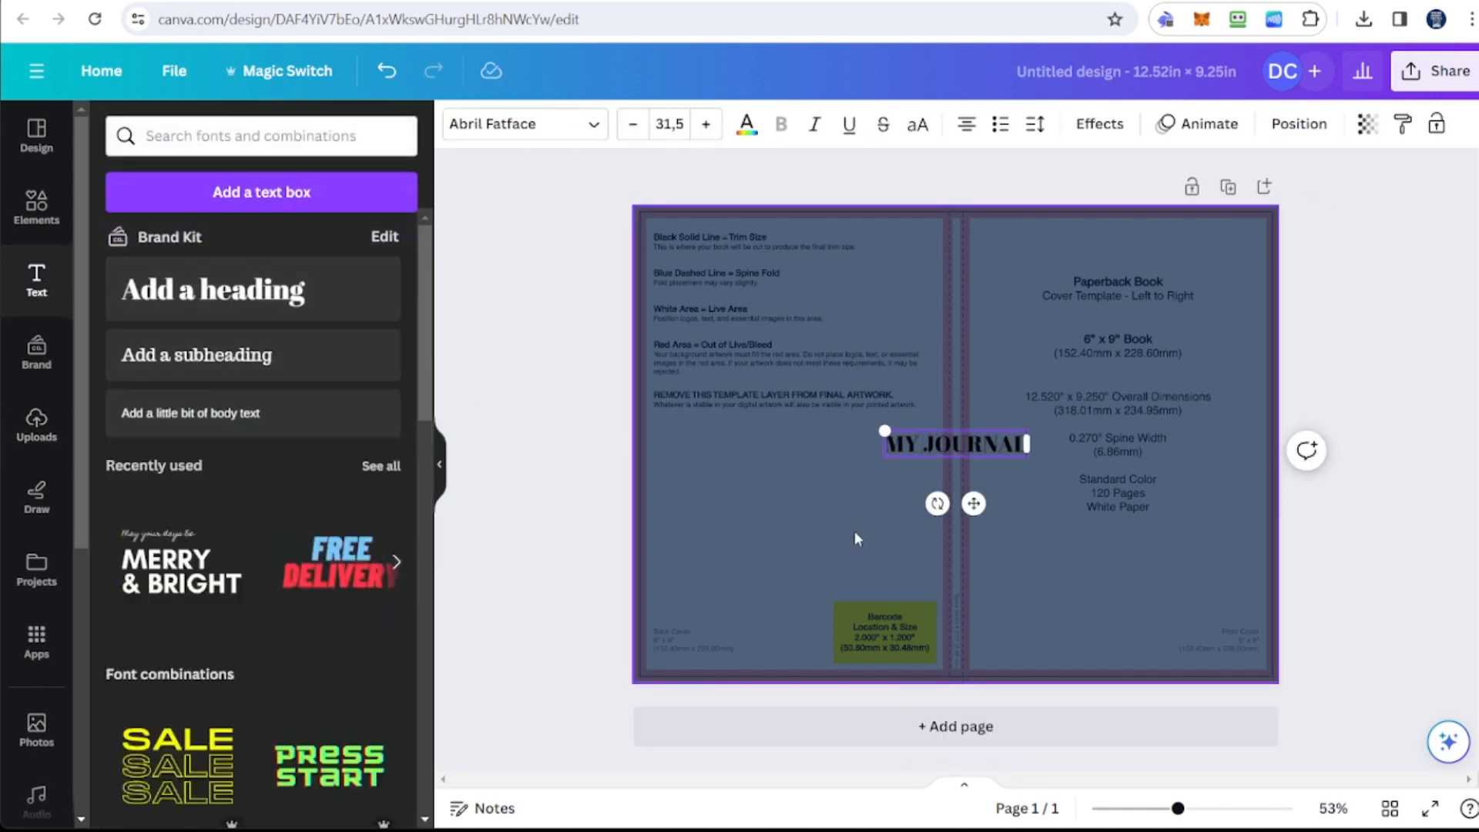
click(746, 123)
scroll(183, 621, down, 2)
click(326, 727)
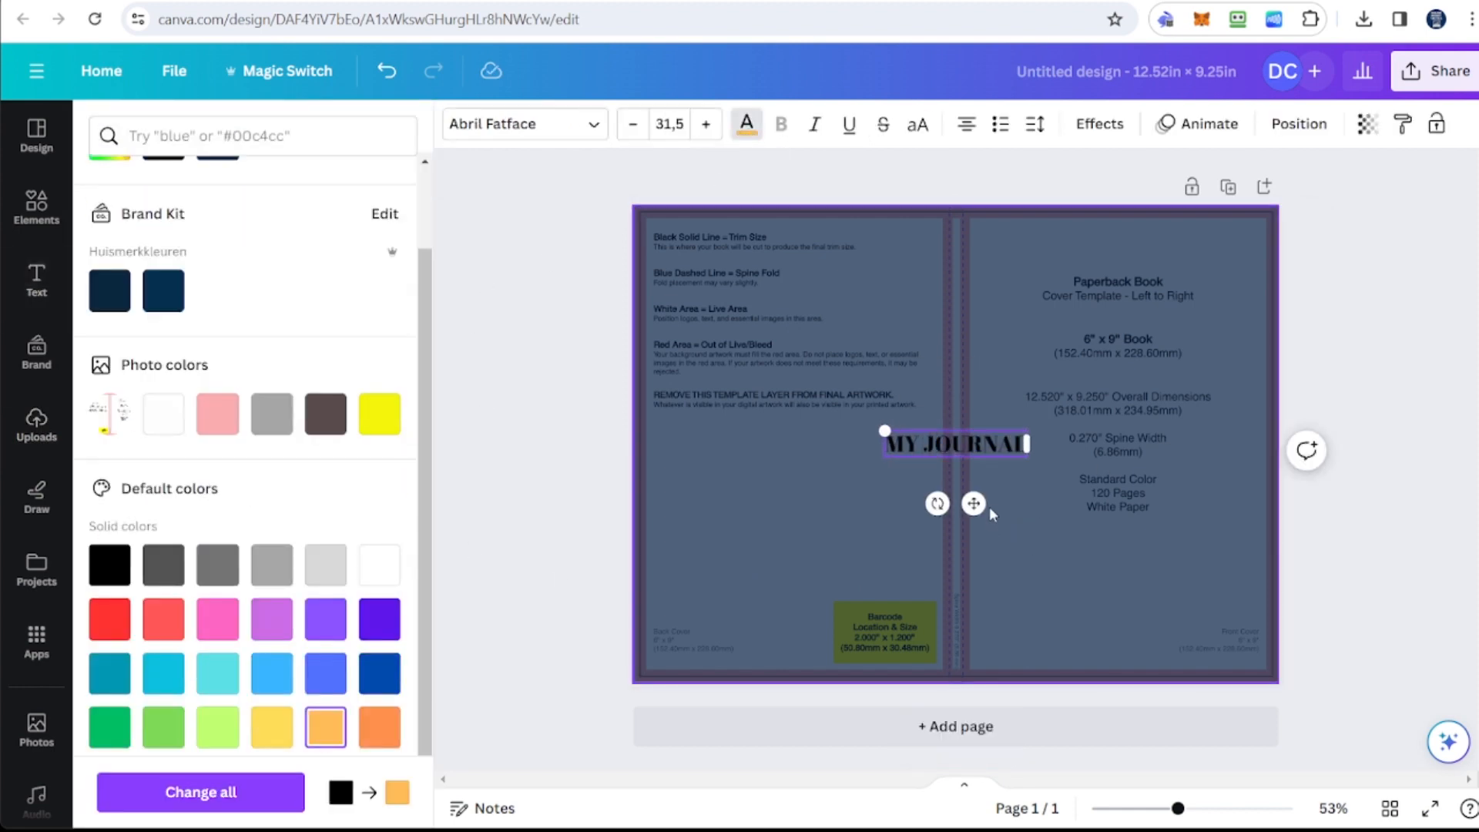
drag(989, 506, 1141, 413)
Step: Change the MY JOURNAL title to a plain sans-serif font
click(524, 124)
click(207, 417)
click(782, 125)
click(917, 127)
click(591, 371)
Step: Color the MY JOURNAL title light orange and enlarge it, shifting the template image aside meanwhile and back over the page
drag(883, 389, 875, 605)
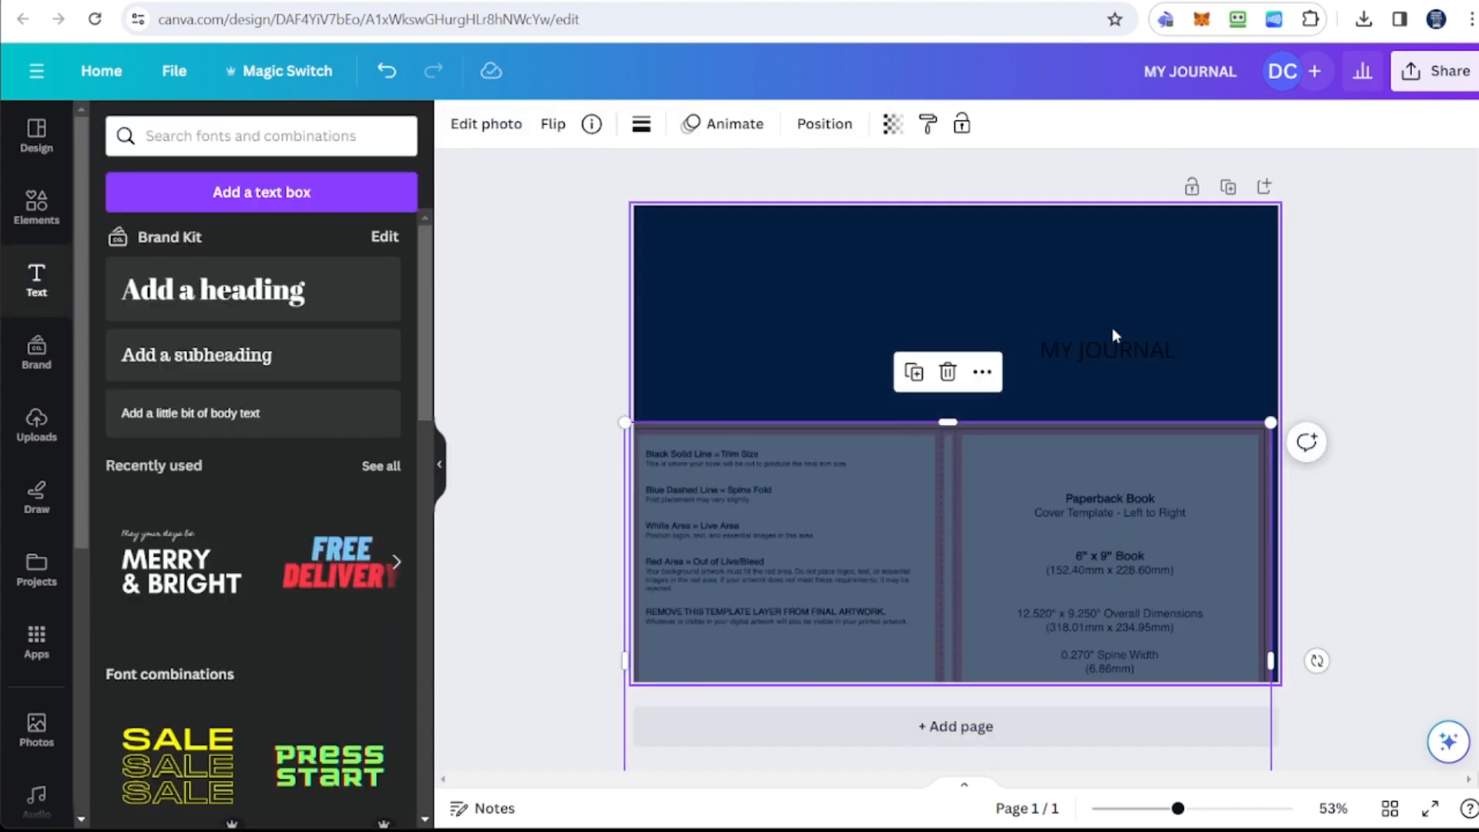
click(1110, 348)
click(745, 125)
scroll(309, 632, down, 2)
click(326, 726)
click(706, 126)
click(706, 125)
click(706, 125)
click(706, 126)
drag(887, 541, 891, 333)
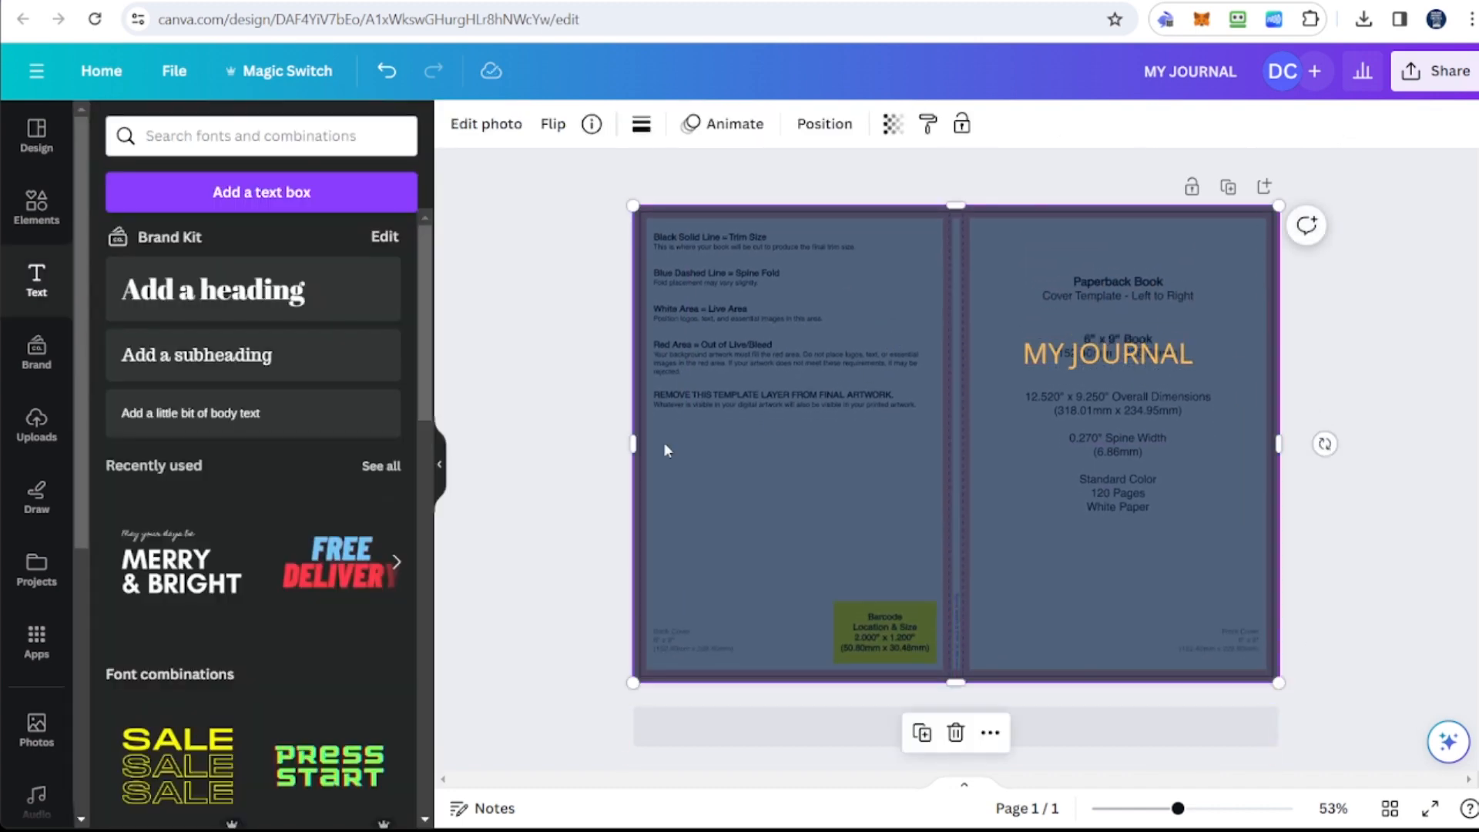
Step: Search the graphics for journal and add the spiral notebook with pen to the cover
click(37, 206)
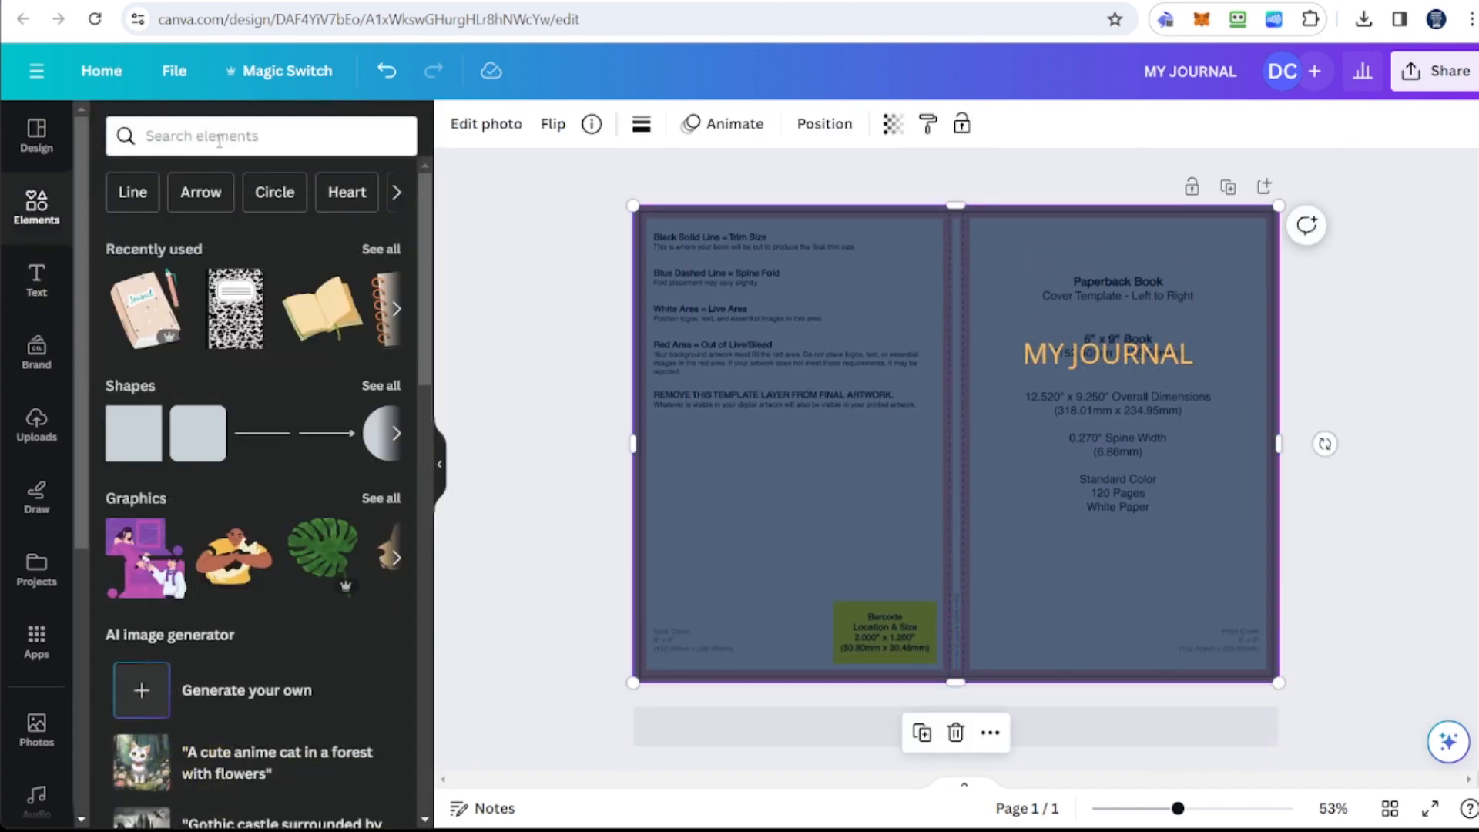
click(220, 141)
click(170, 224)
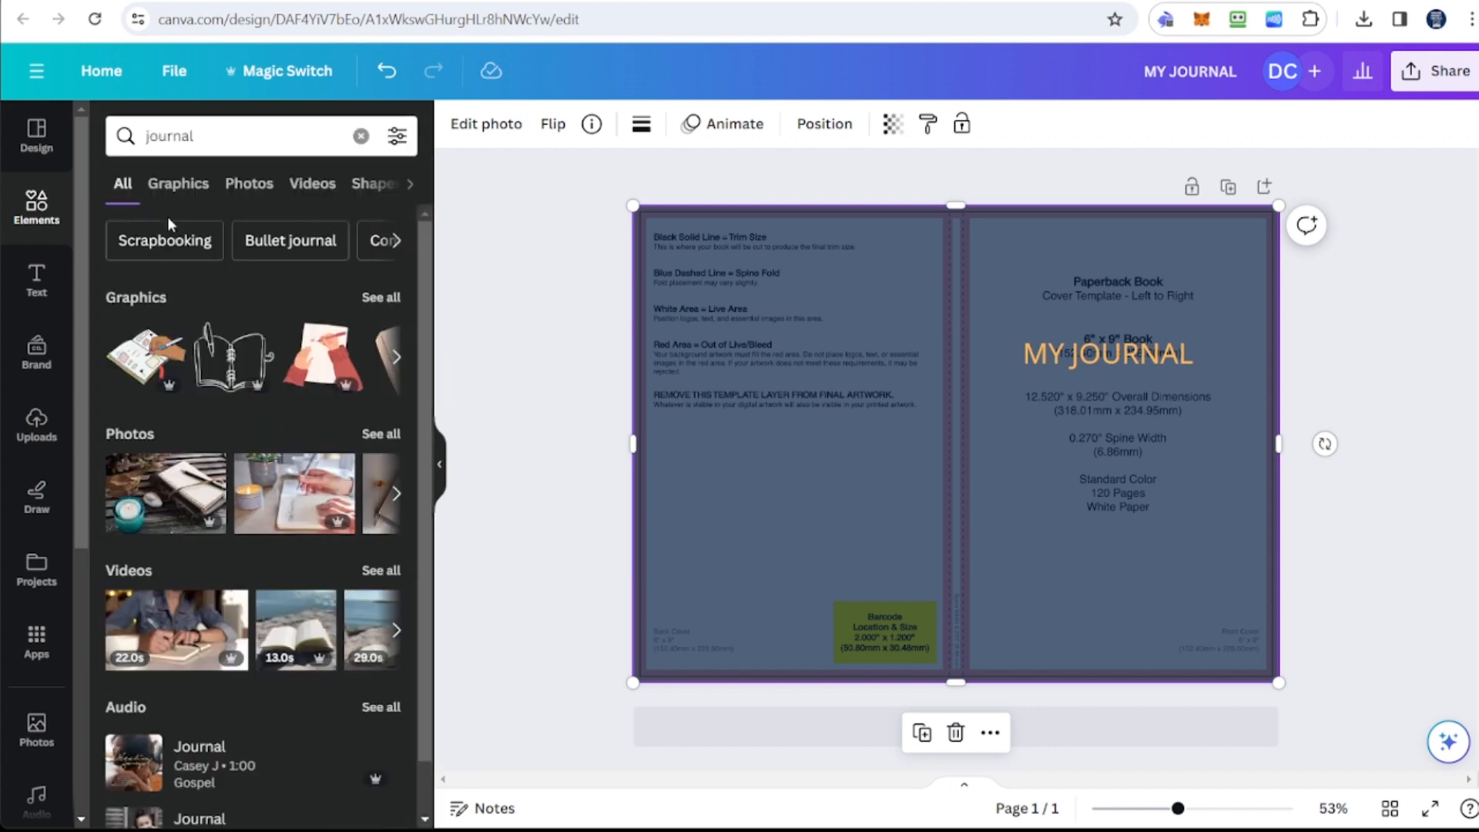
click(180, 202)
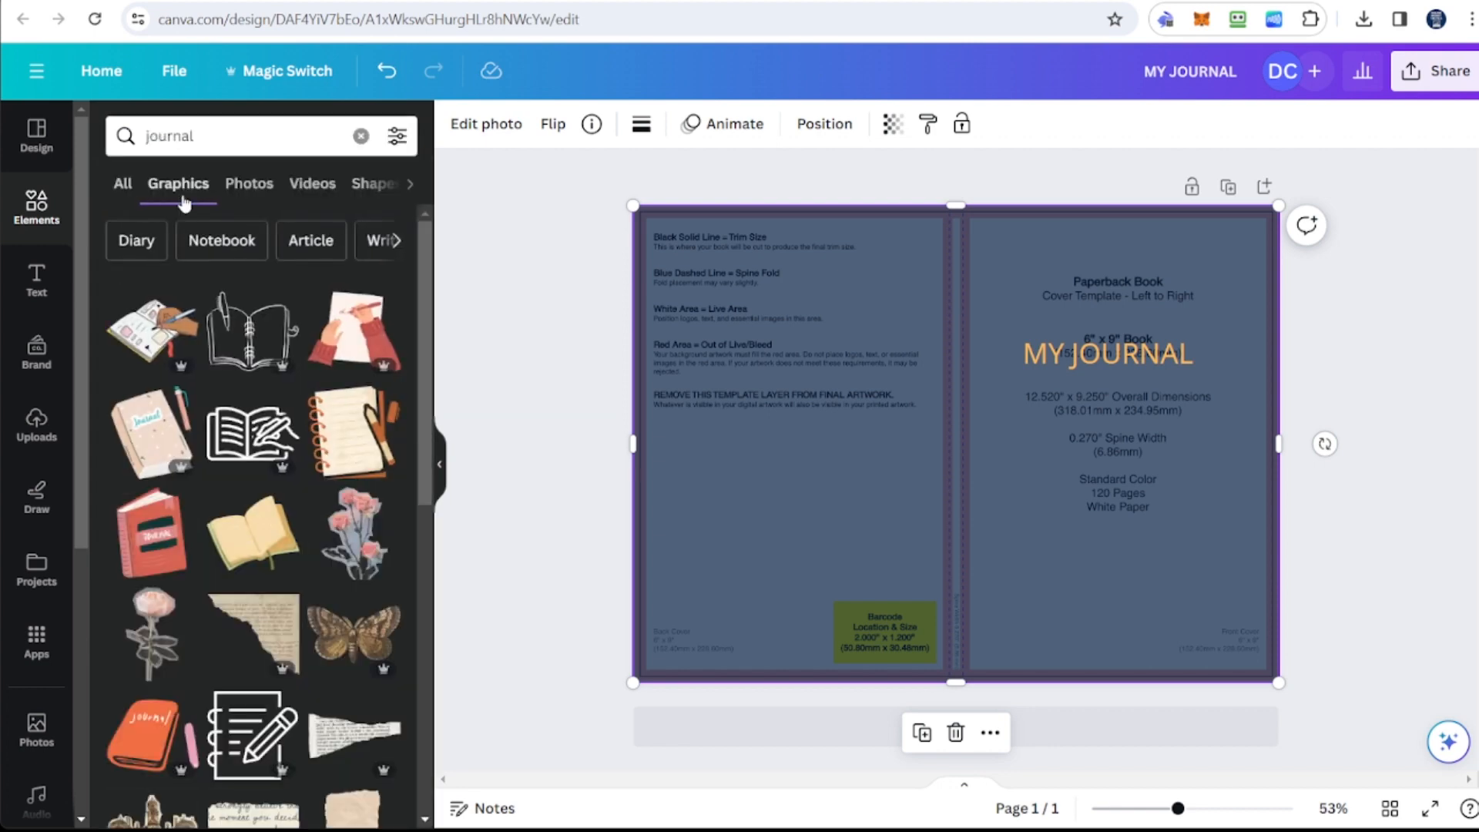
click(350, 440)
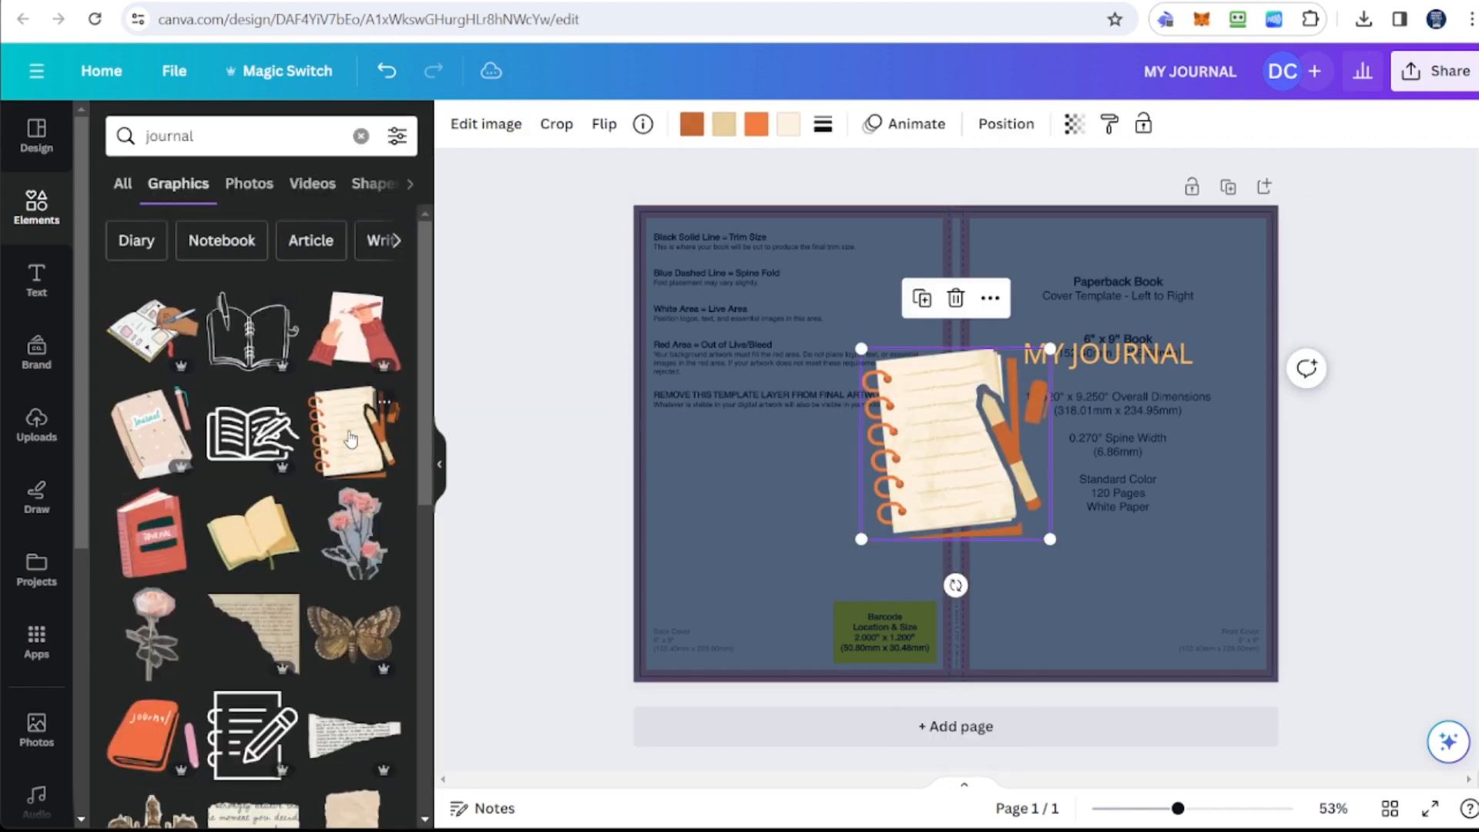
Step: Place the notebook graphic below the title on the front cover and shrink it slightly
drag(958, 436, 1121, 482)
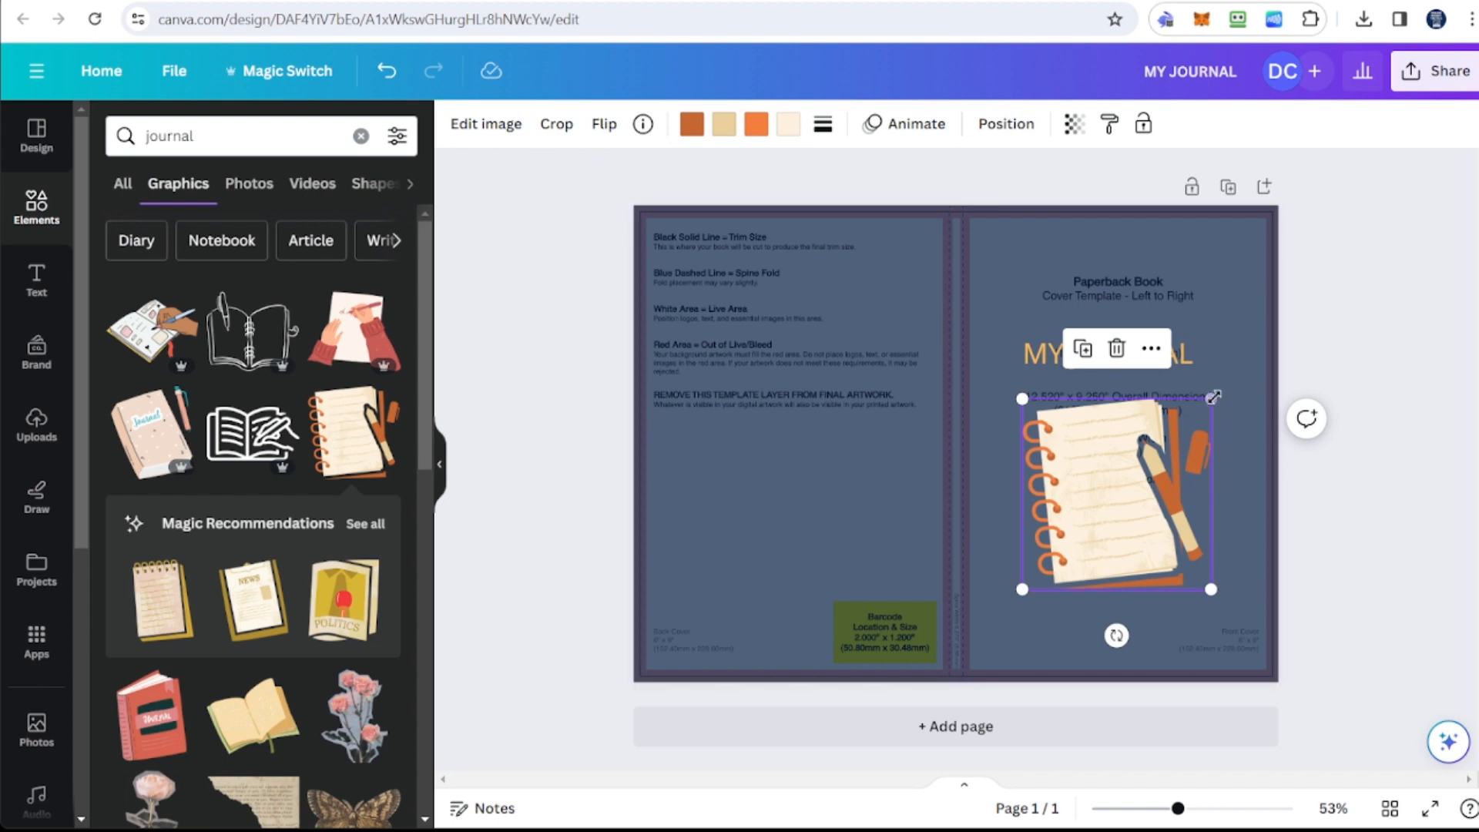
drag(1213, 400, 1182, 430)
drag(1095, 509, 1107, 506)
click(821, 368)
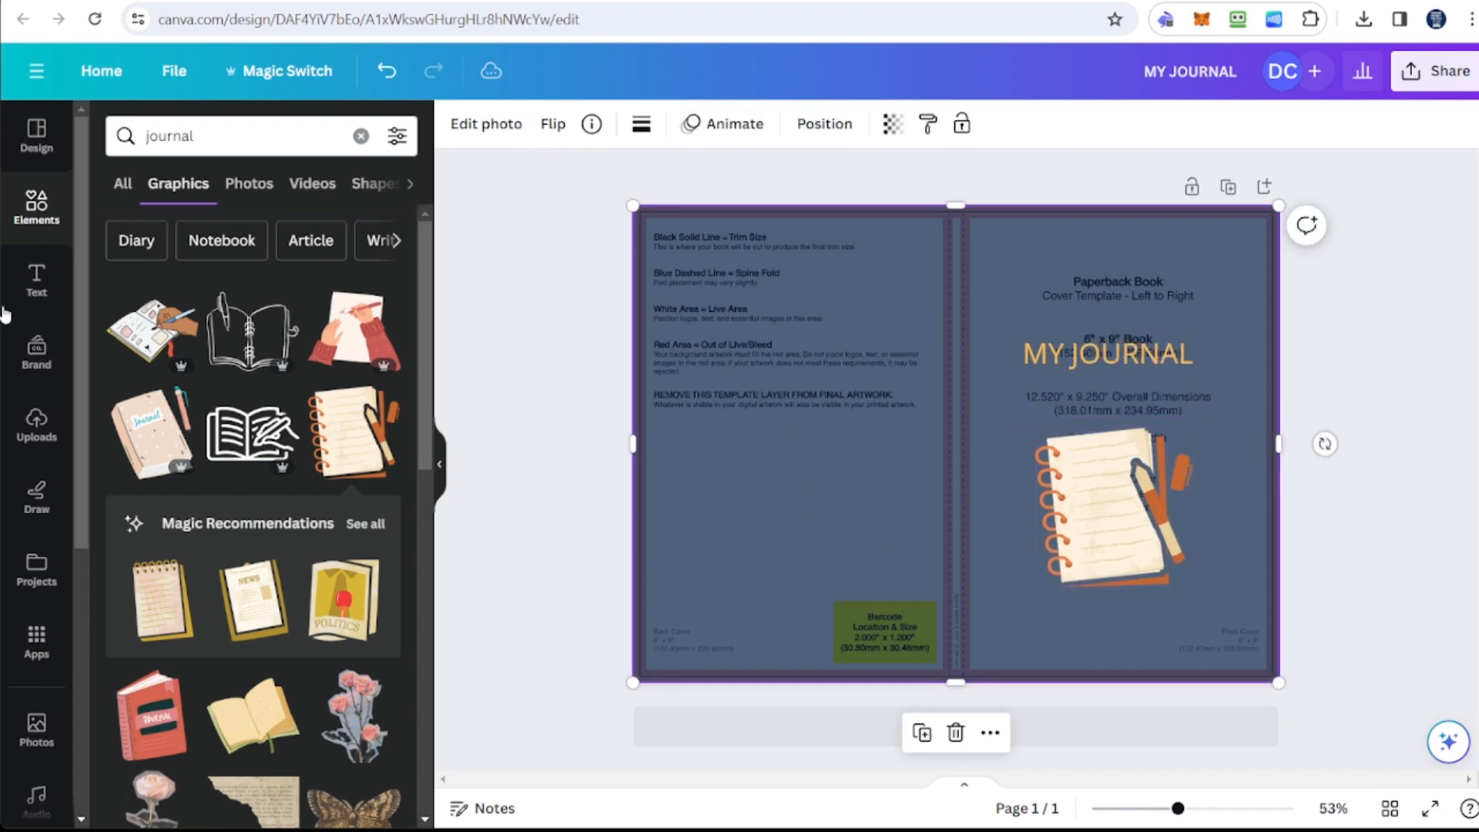
Step: Add a heading reading My website on the back cover
click(39, 275)
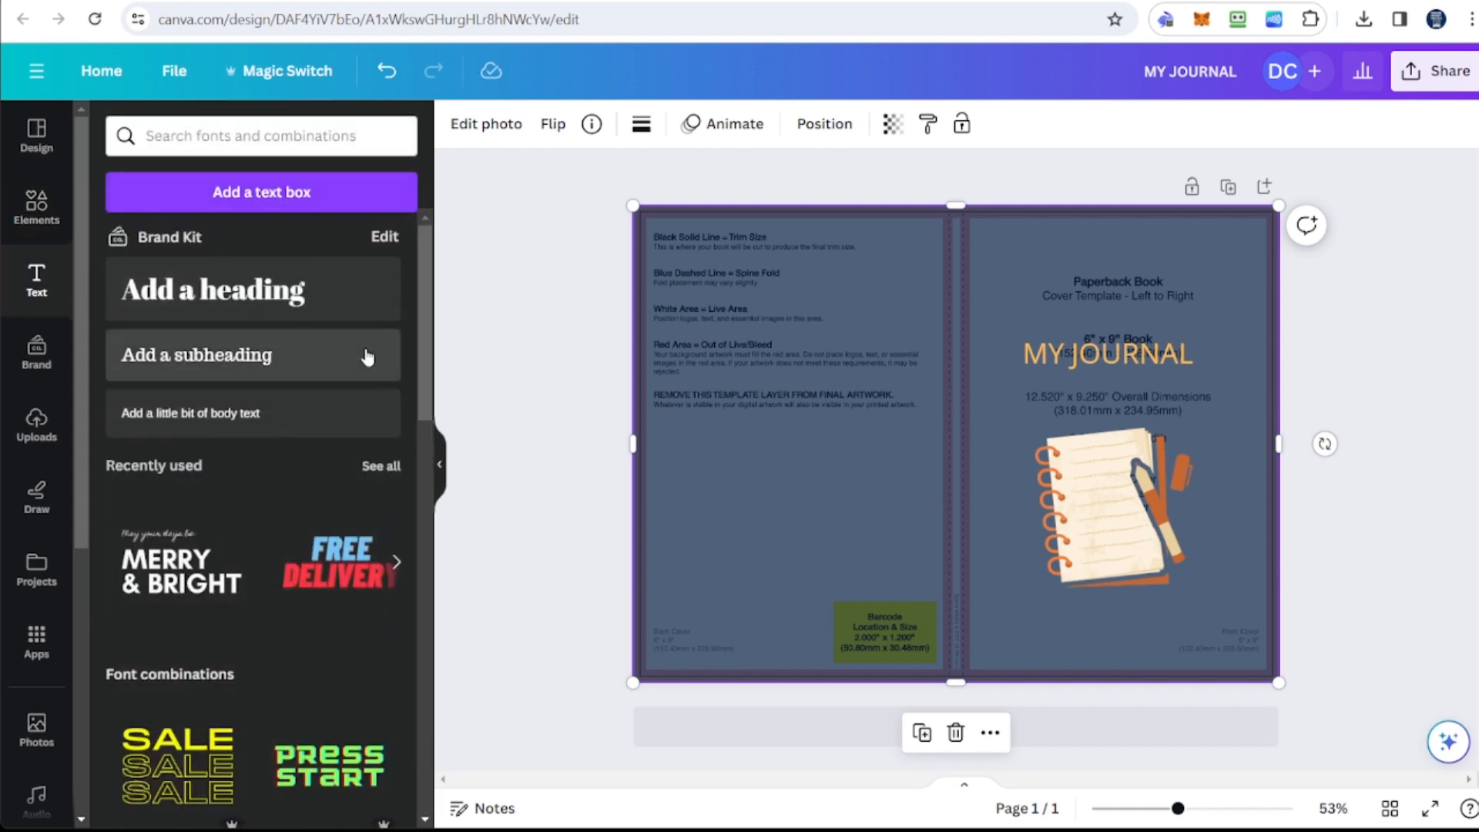
click(353, 300)
drag(974, 504, 811, 452)
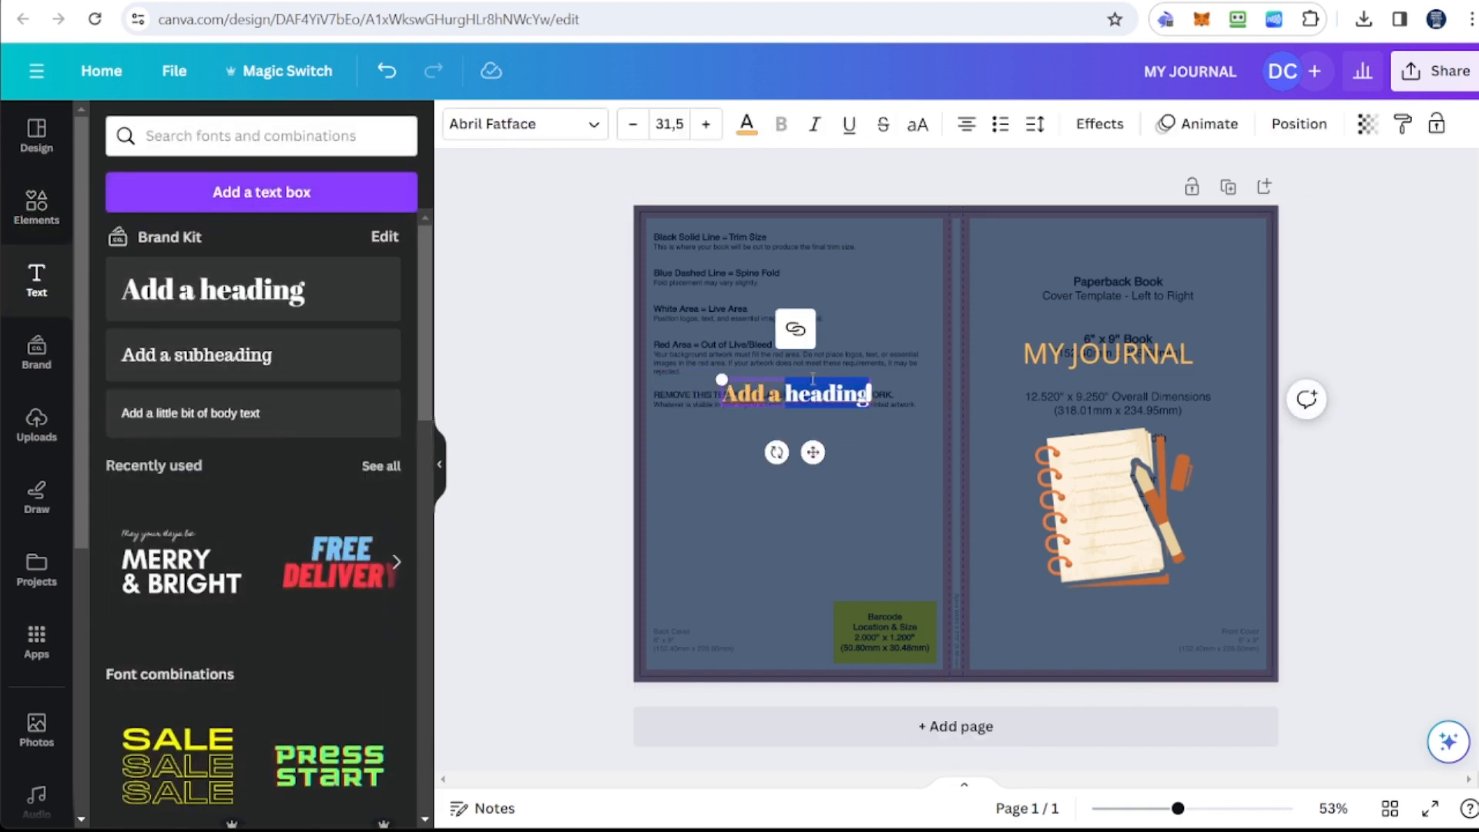
key(BackSpace)
key(BackSpace)
key(BackSpace)
key(BackSpace)
key(BackSpace)
key(BackSpace)
key(BackSpace)
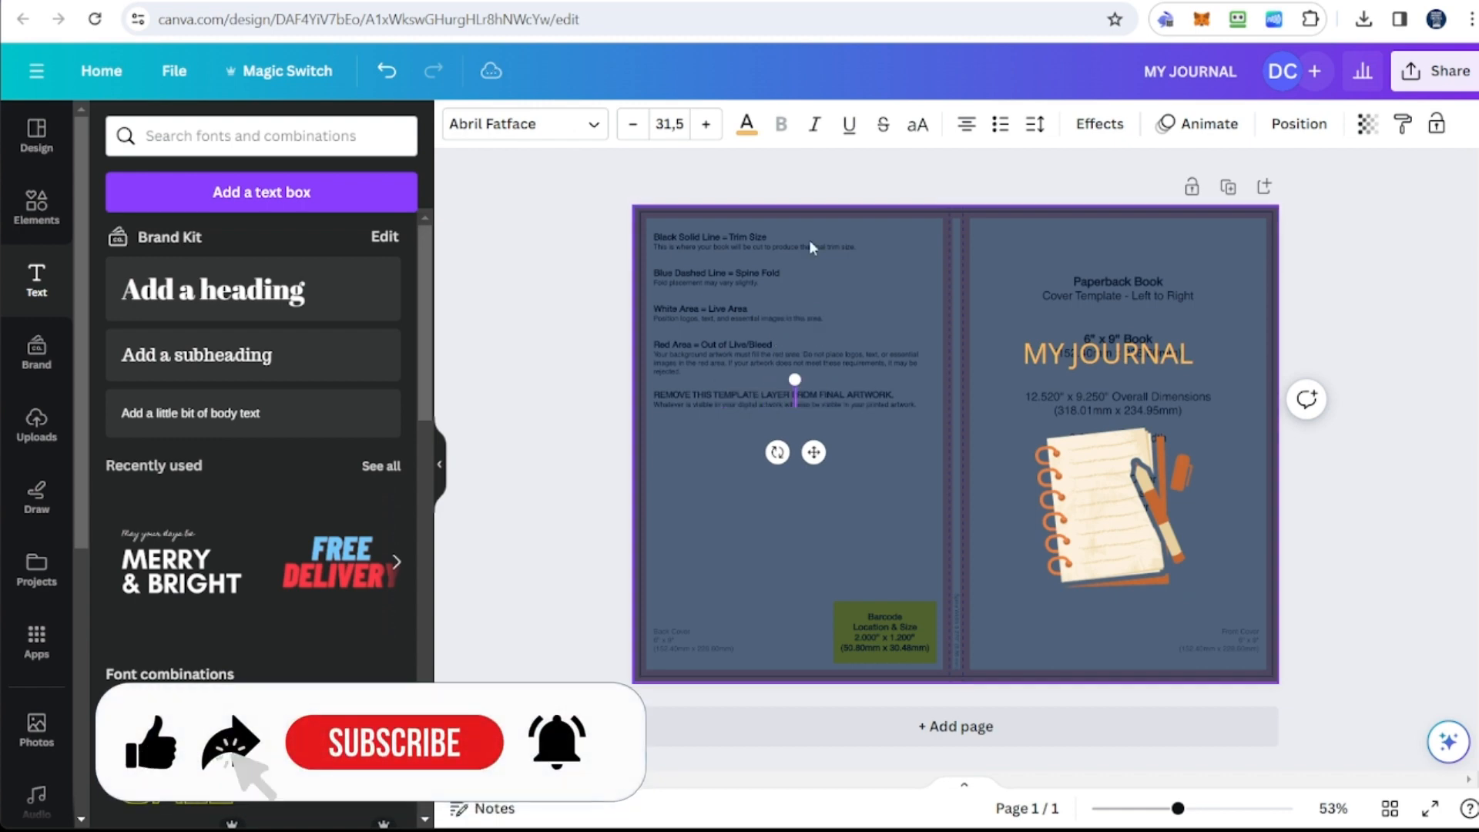
text(My website)
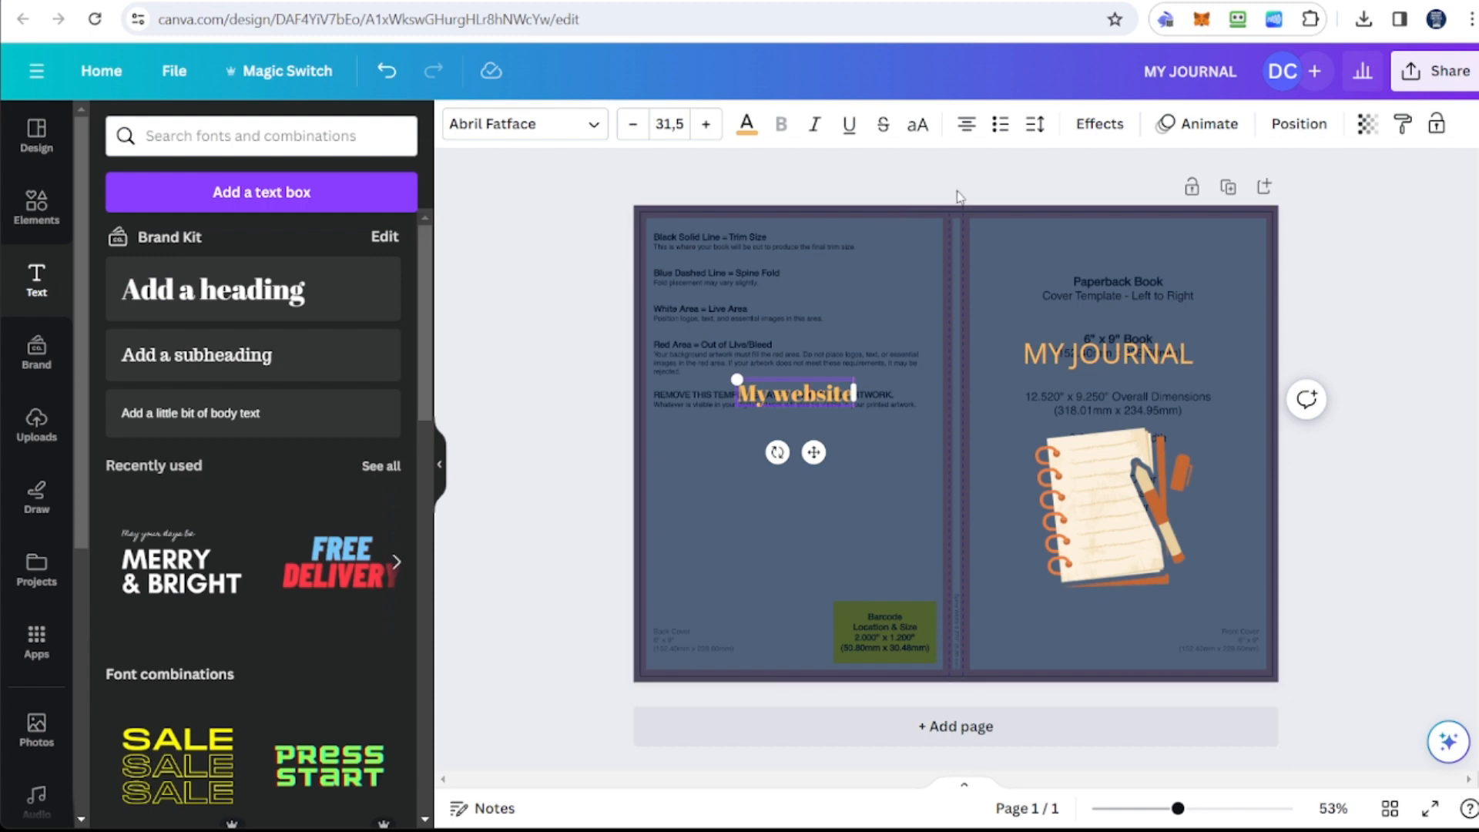
click(883, 248)
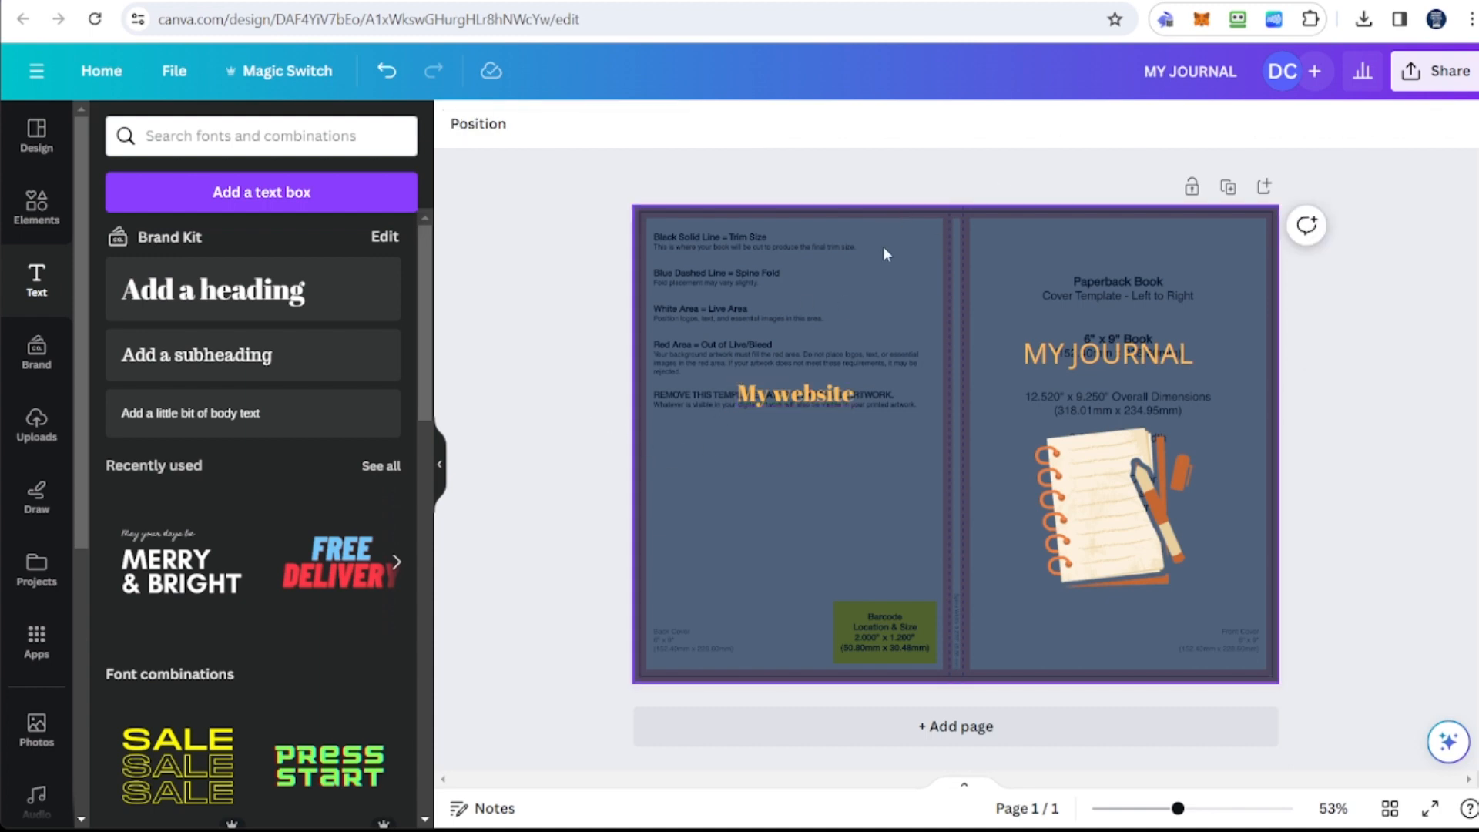
Step: Delete the cover template image and fine-tune the positions of the My website text and the notebook graphic
click(883, 255)
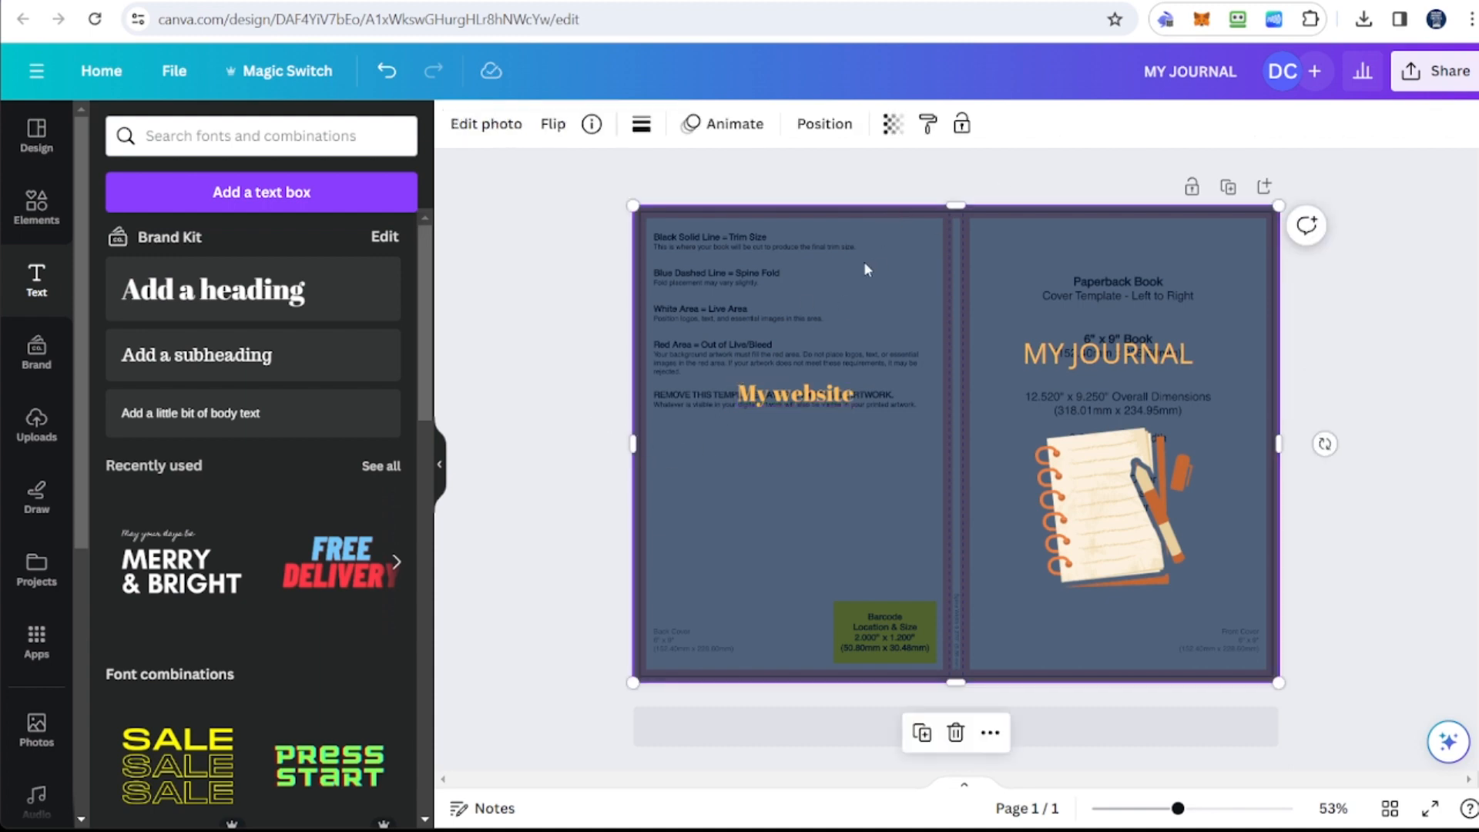
key(Delete)
drag(826, 399, 813, 415)
click(1104, 481)
drag(1104, 481, 1098, 454)
click(580, 277)
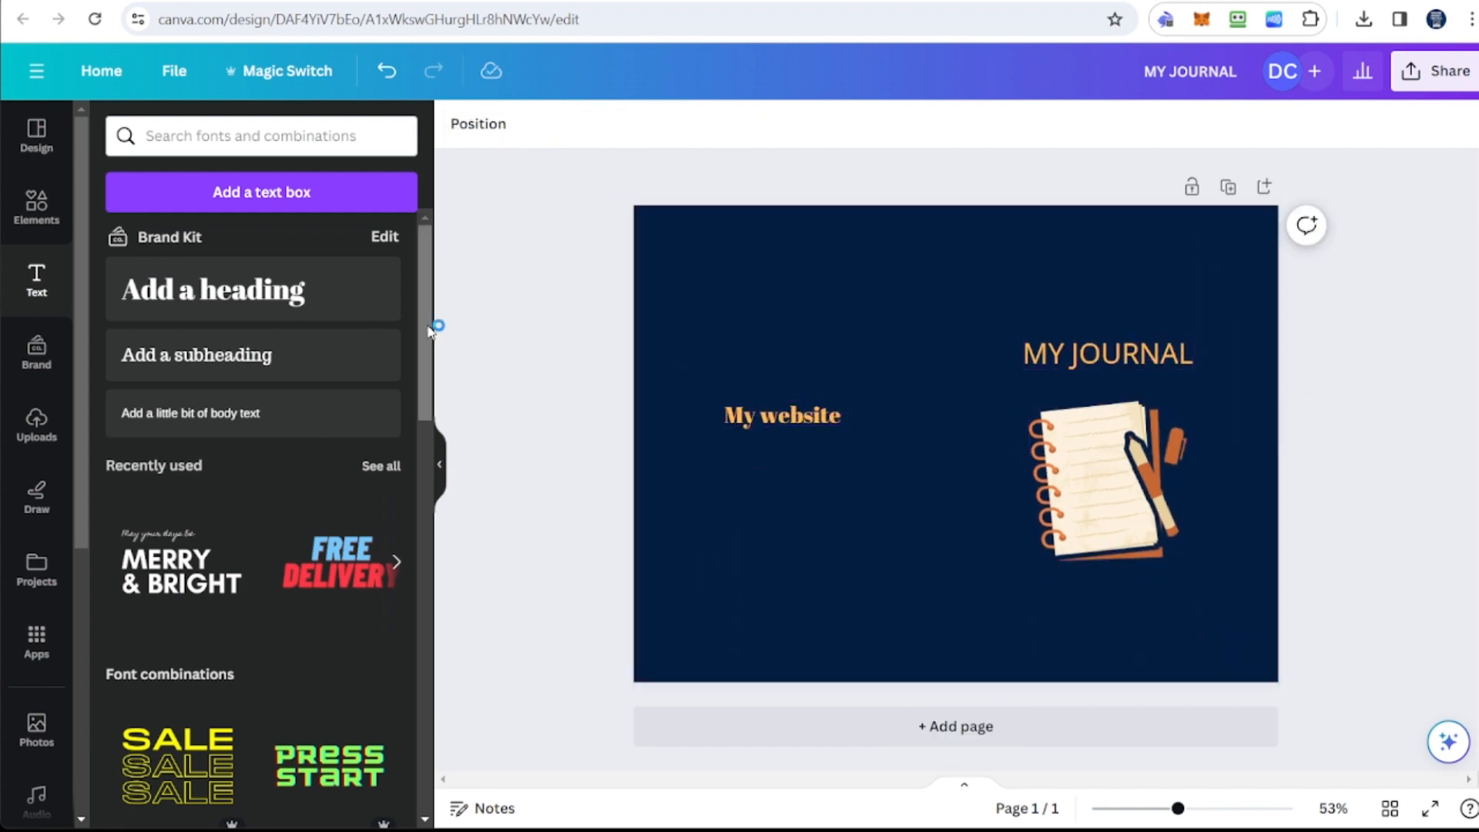
Step: Save the cover design and download it as PDF Print with the RGB color profile
click(171, 71)
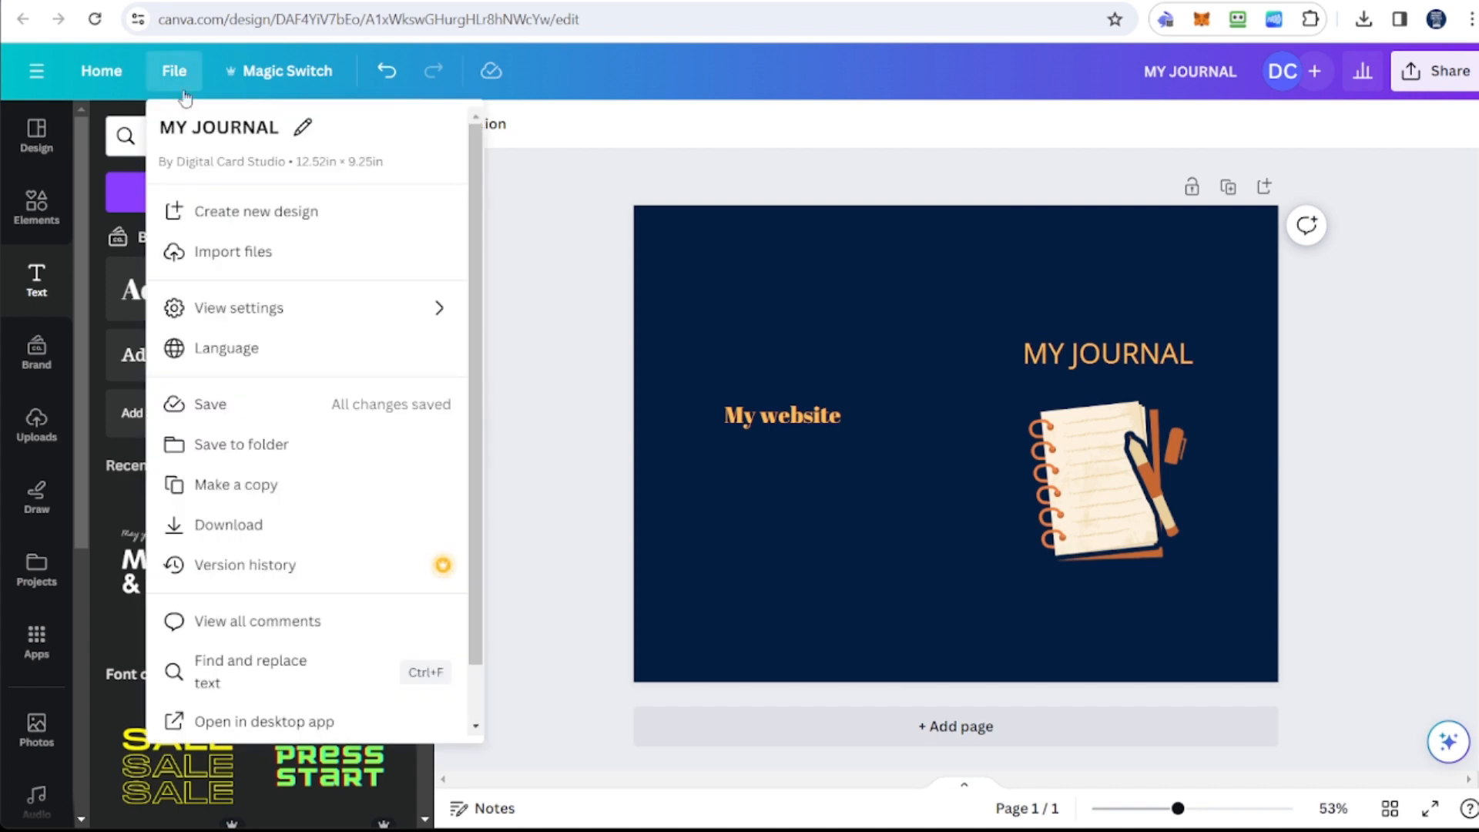
click(253, 409)
click(1435, 71)
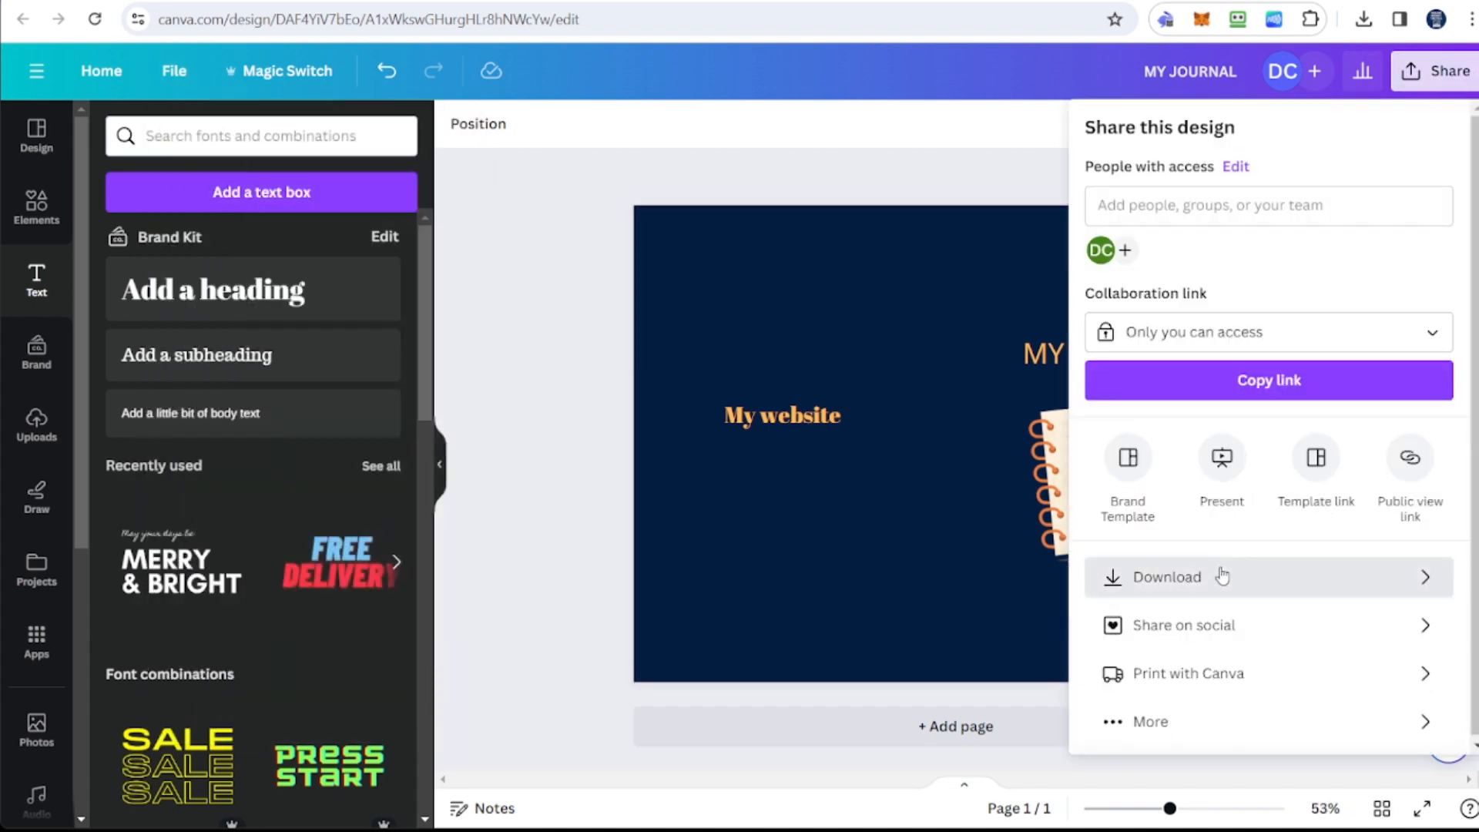
click(1222, 577)
click(1207, 217)
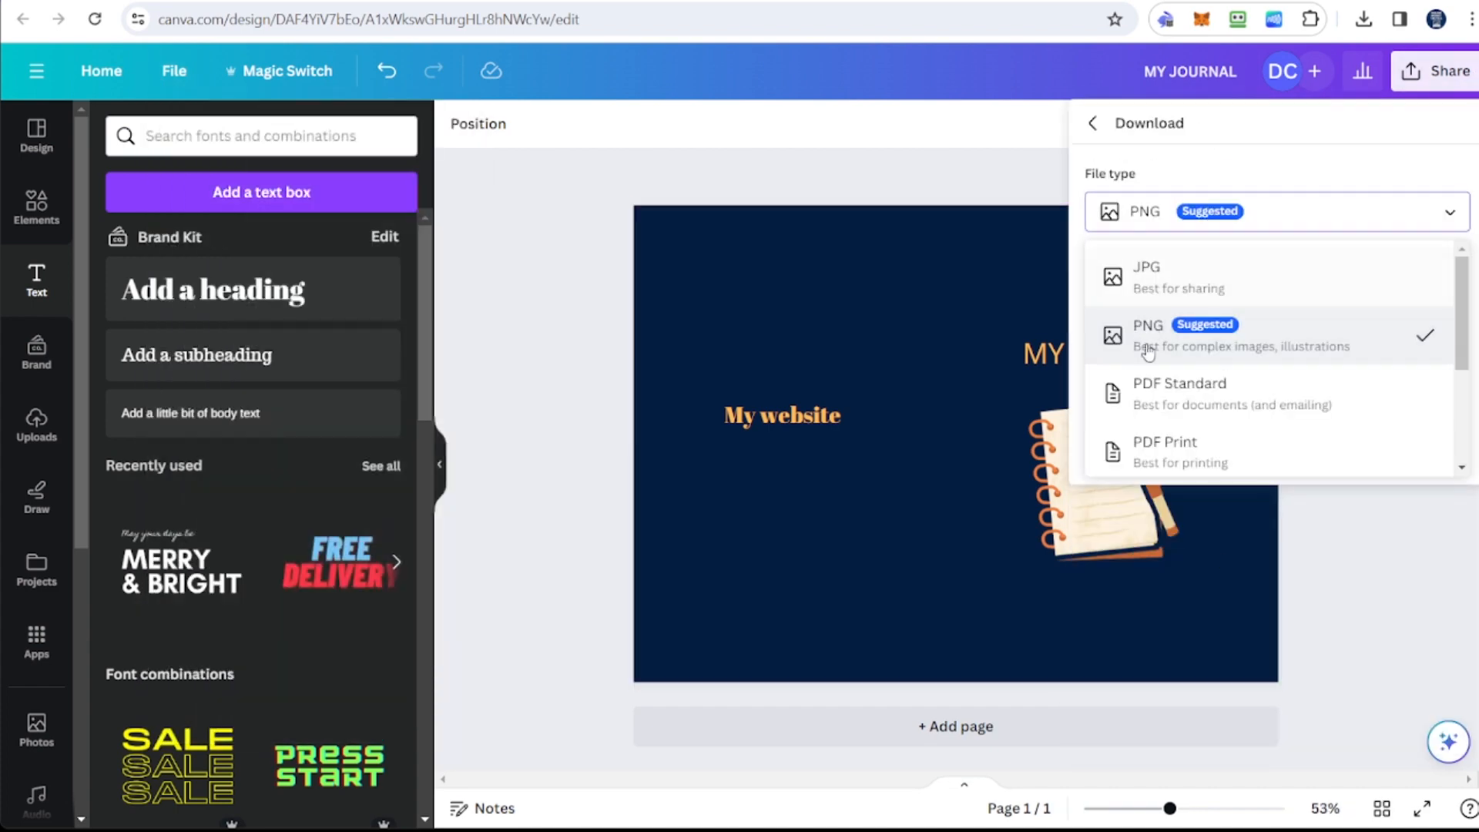
click(1169, 449)
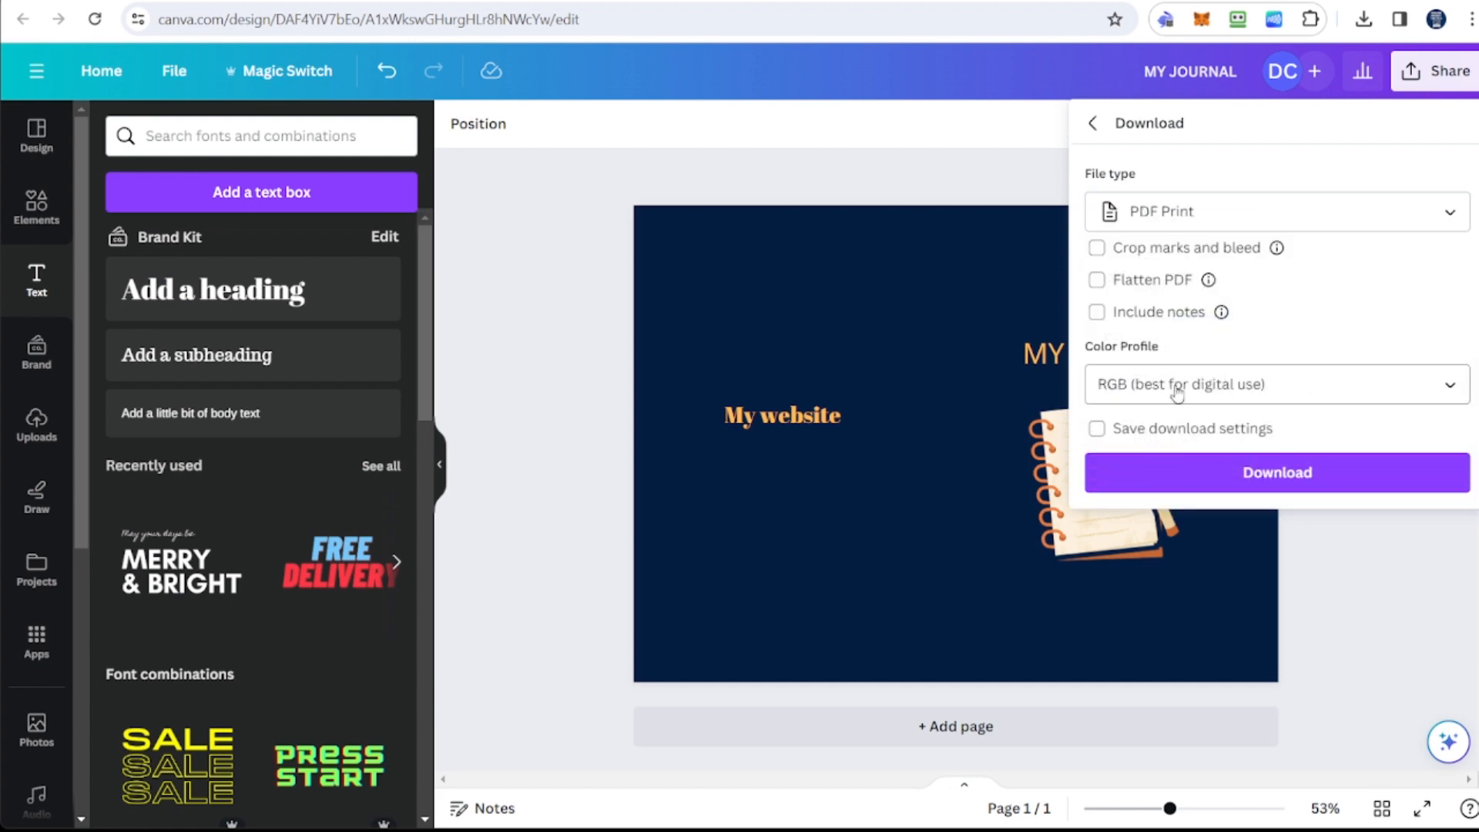
click(1294, 472)
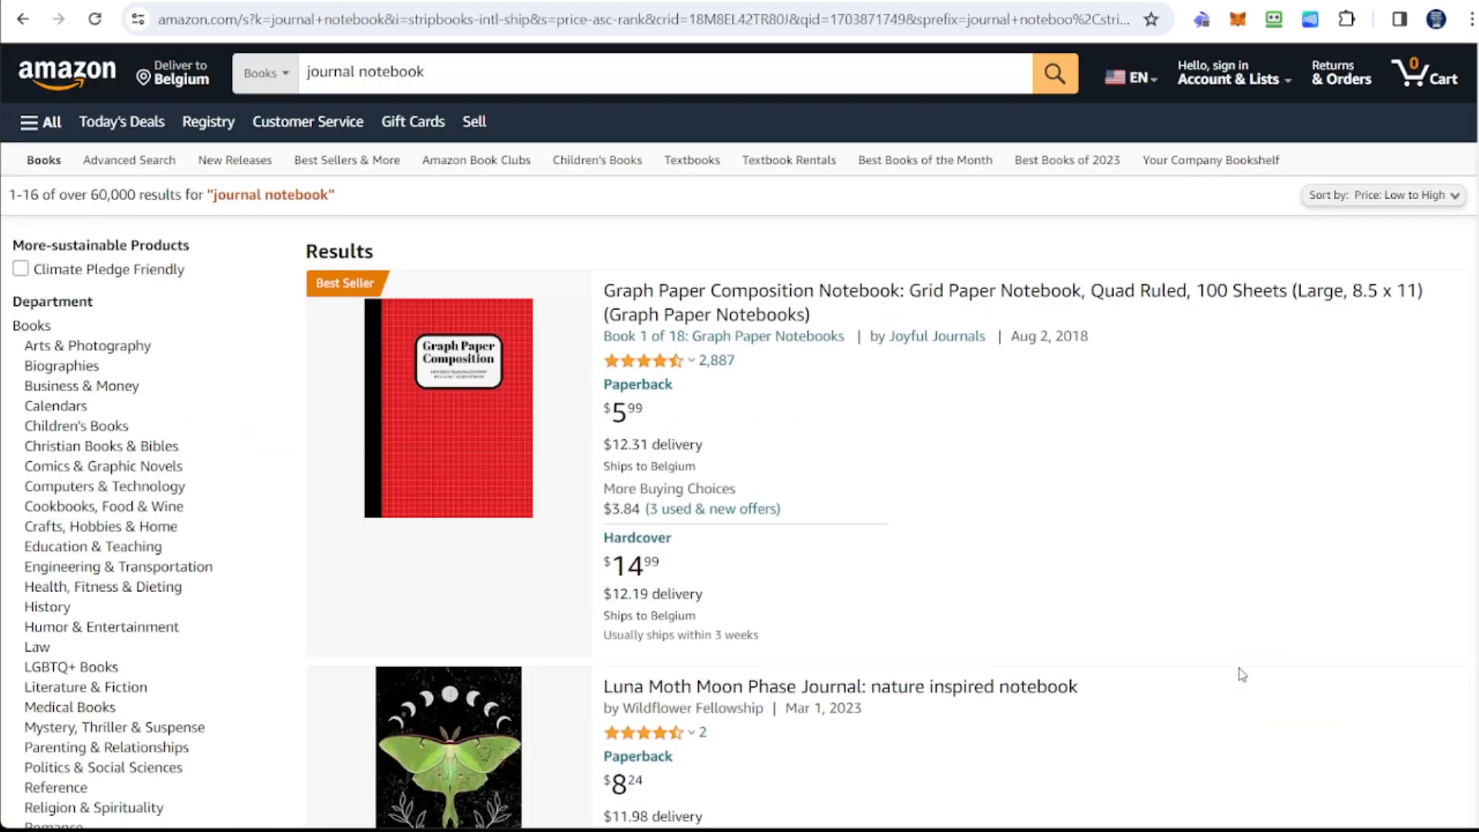
Step: Look through the Amazon search results for journal notebook, comparing the covers and prices
scroll(1239, 670, down, 5)
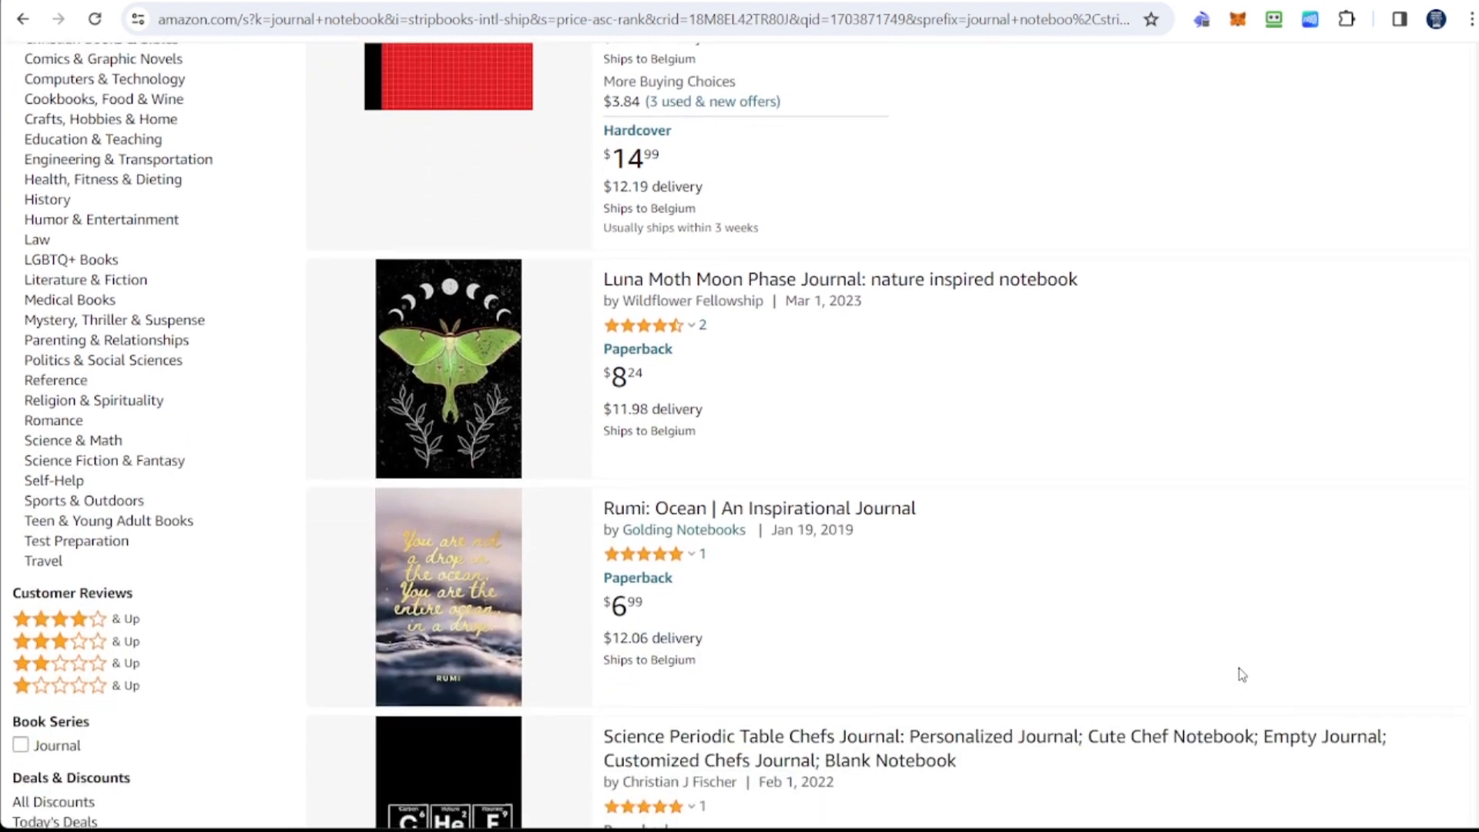
scroll(1241, 674, down, 5)
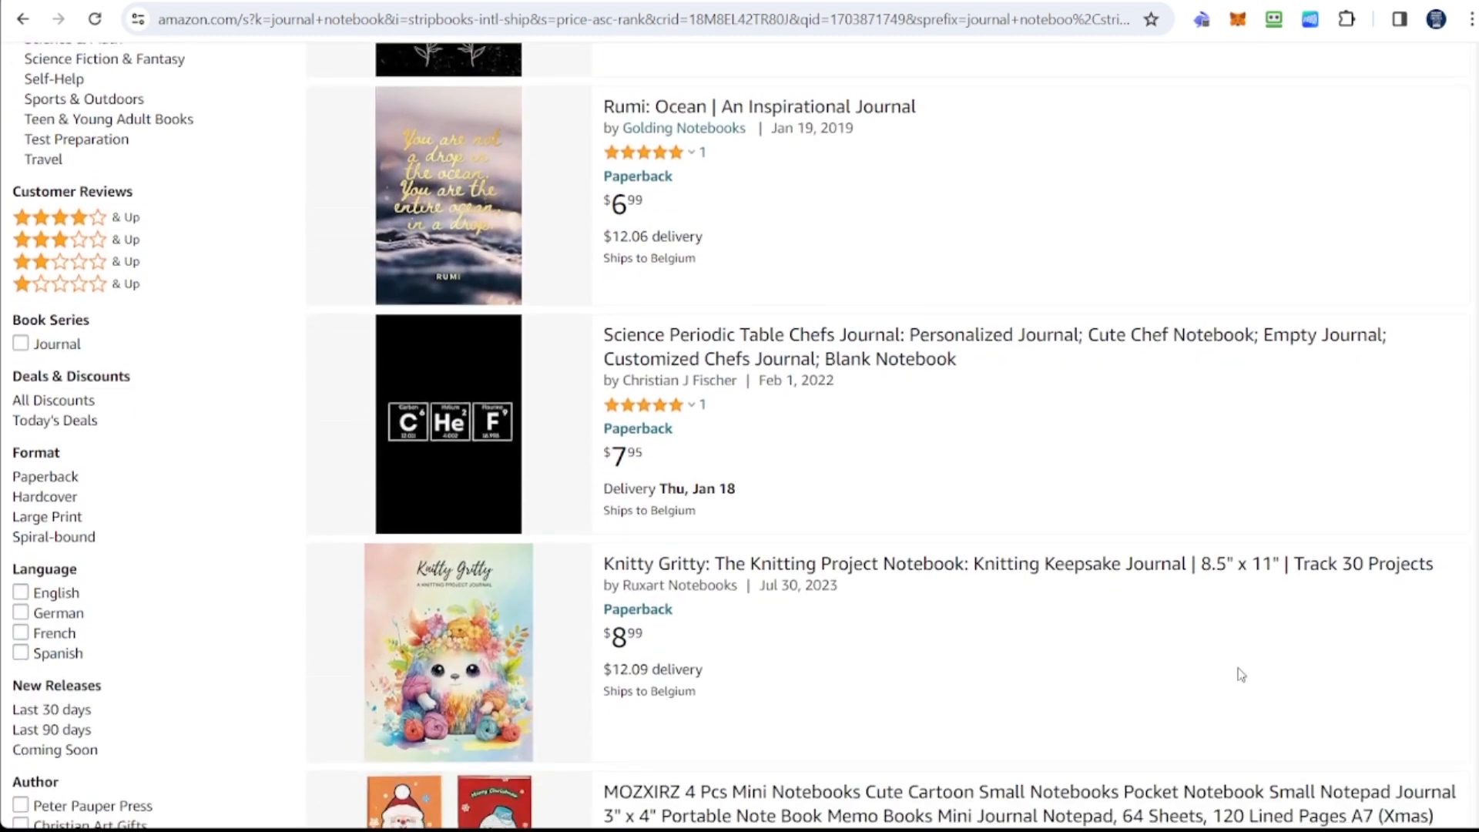
scroll(1241, 674, down, 5)
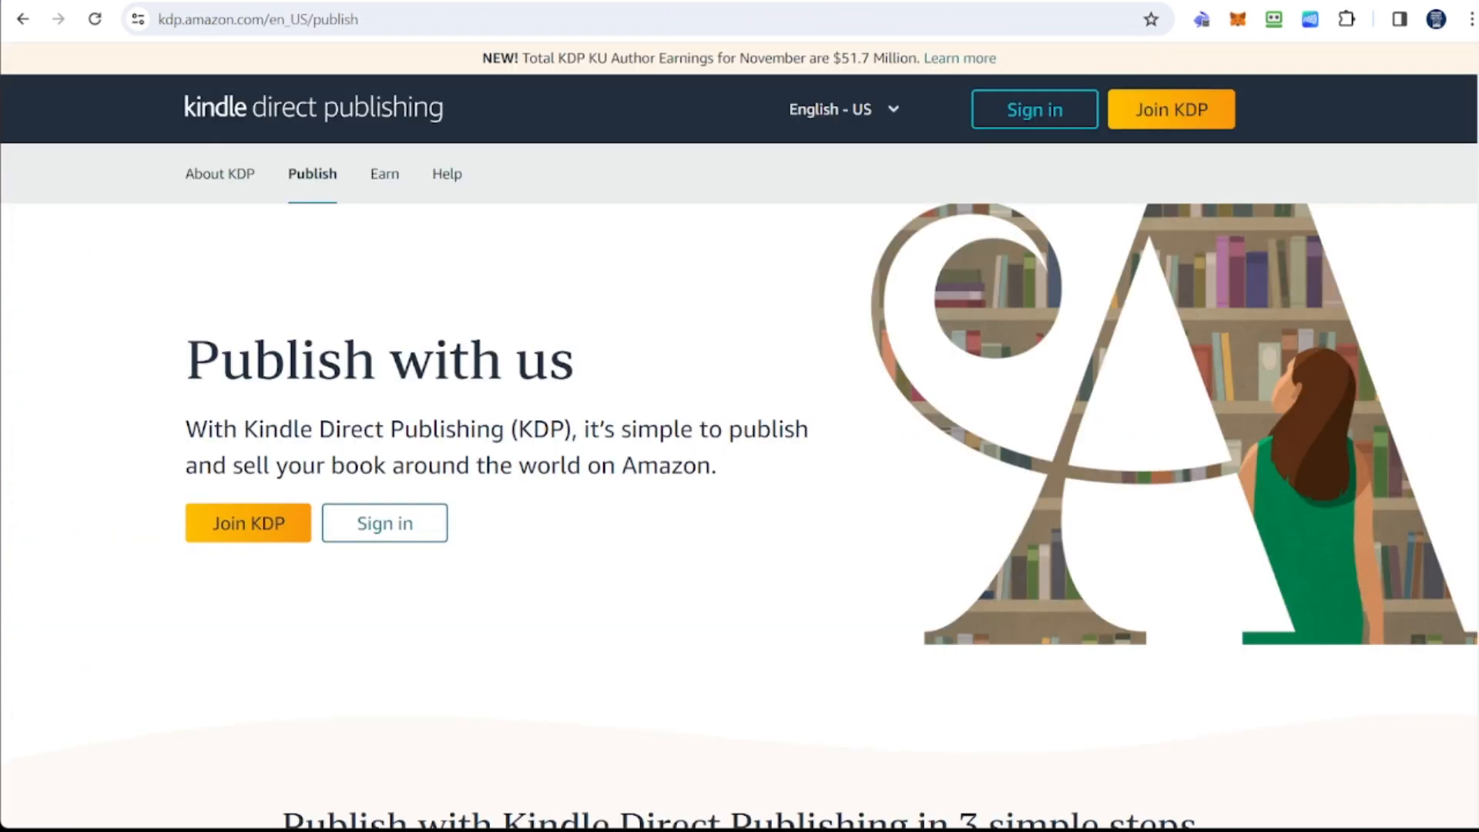
Step: Read the three publishing steps on the Kindle Direct Publishing page, from preparing files to promoting the book
scroll(740, 432, down, 8)
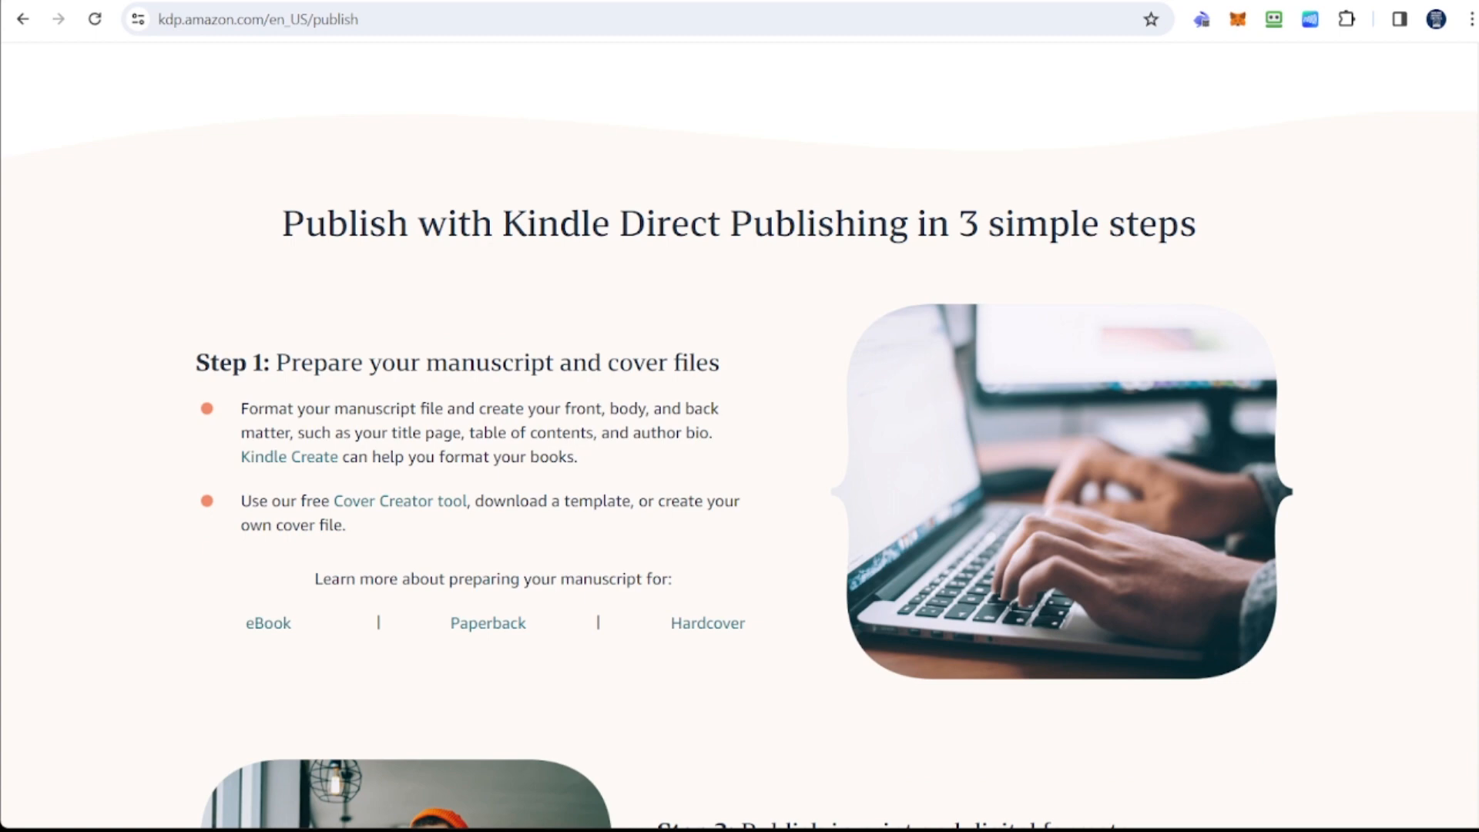
scroll(739, 431, down, 1)
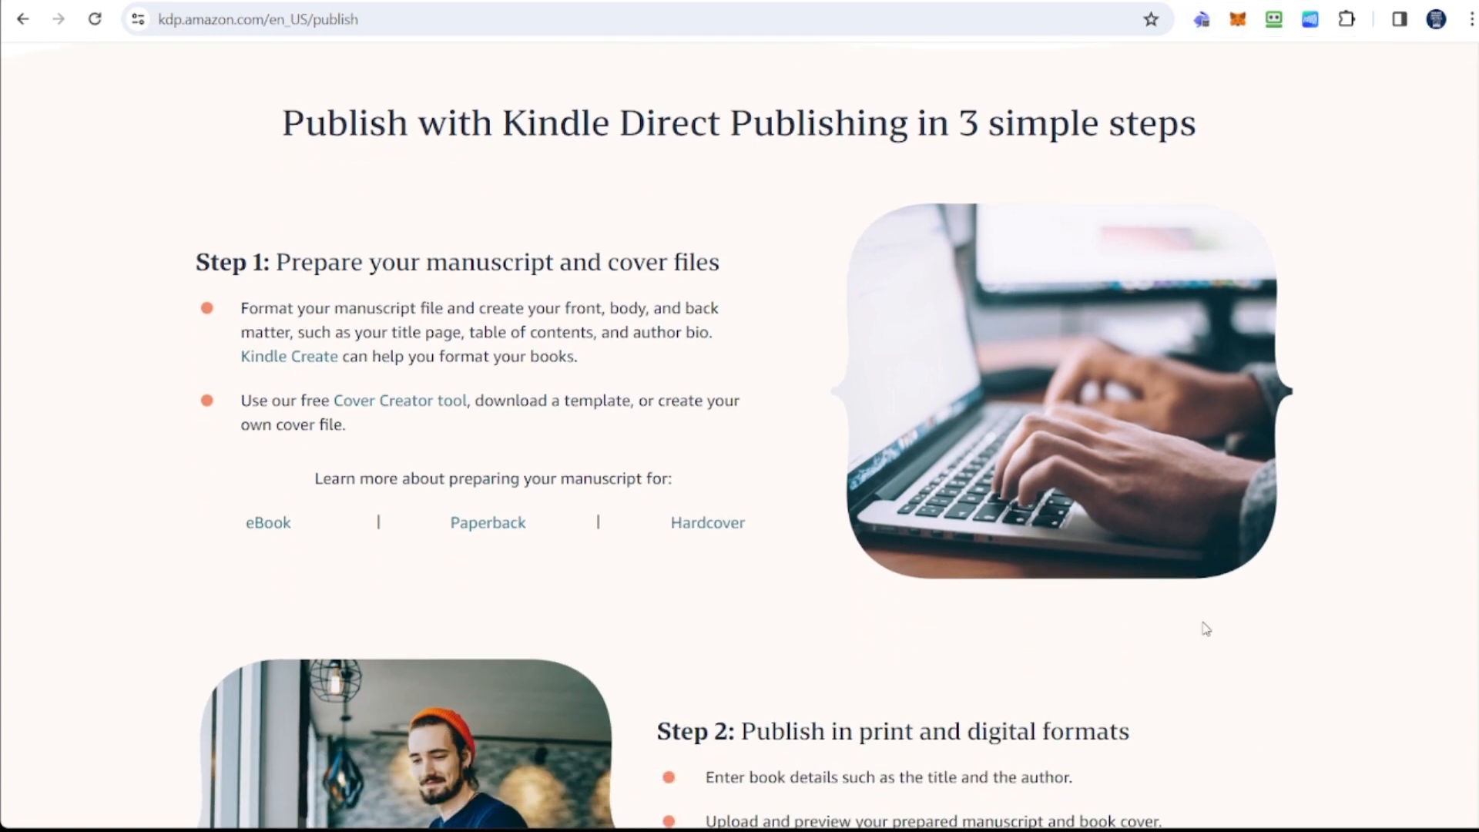
scroll(1238, 575, down, 4)
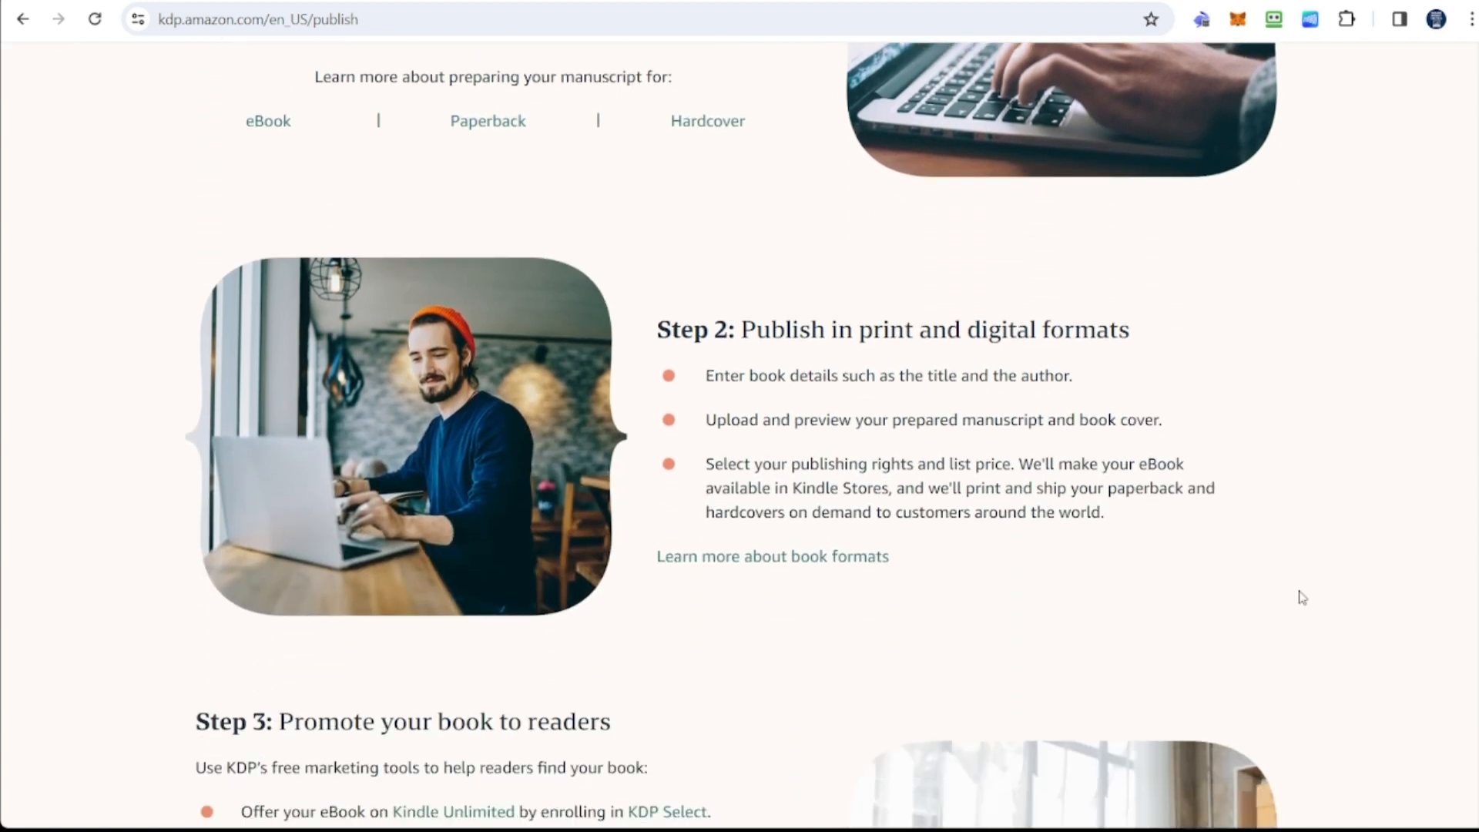
scroll(1302, 598, down, 3)
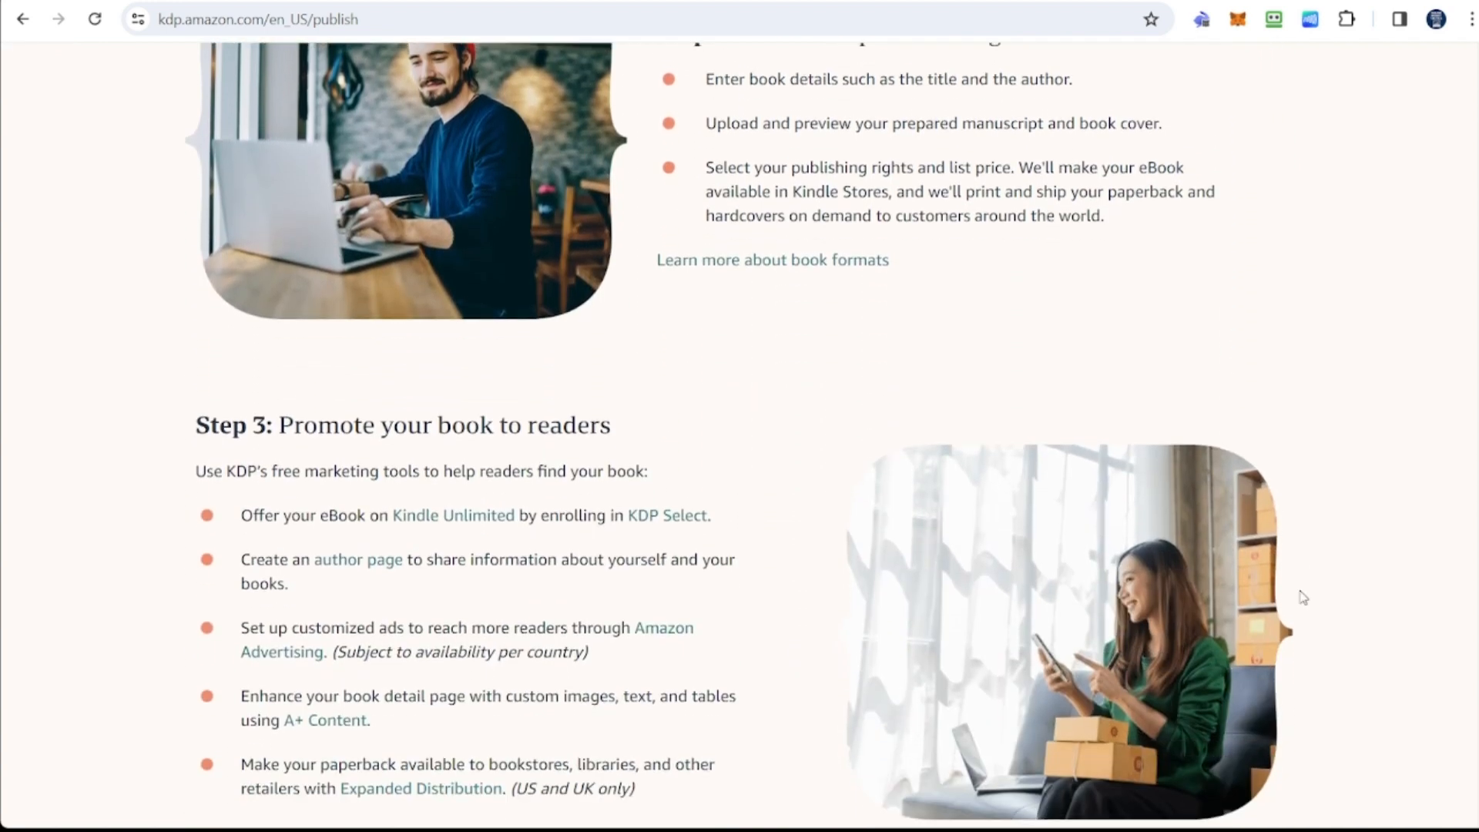
scroll(1303, 598, down, 1)
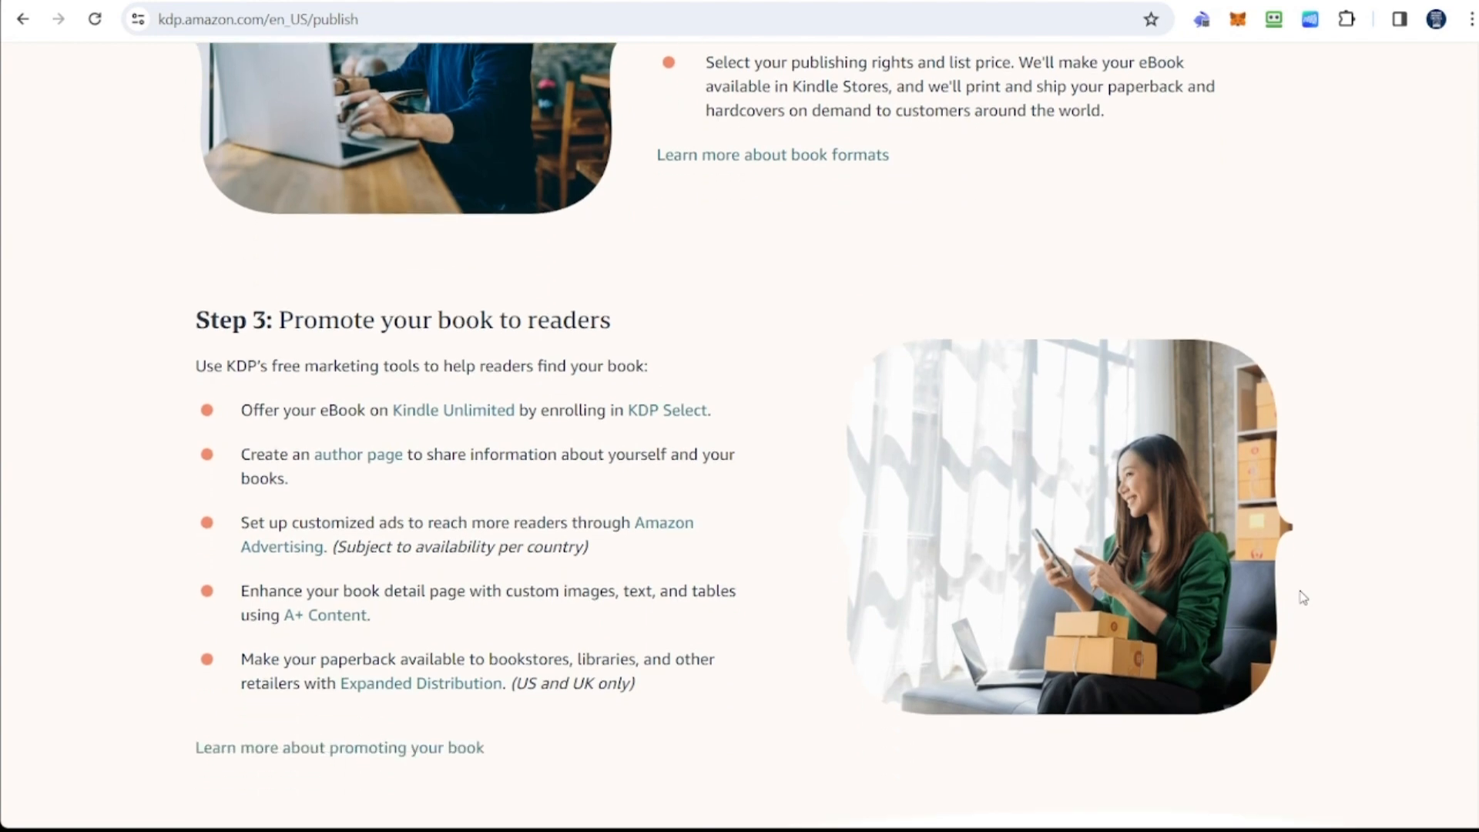
scroll(1302, 598, down, 1)
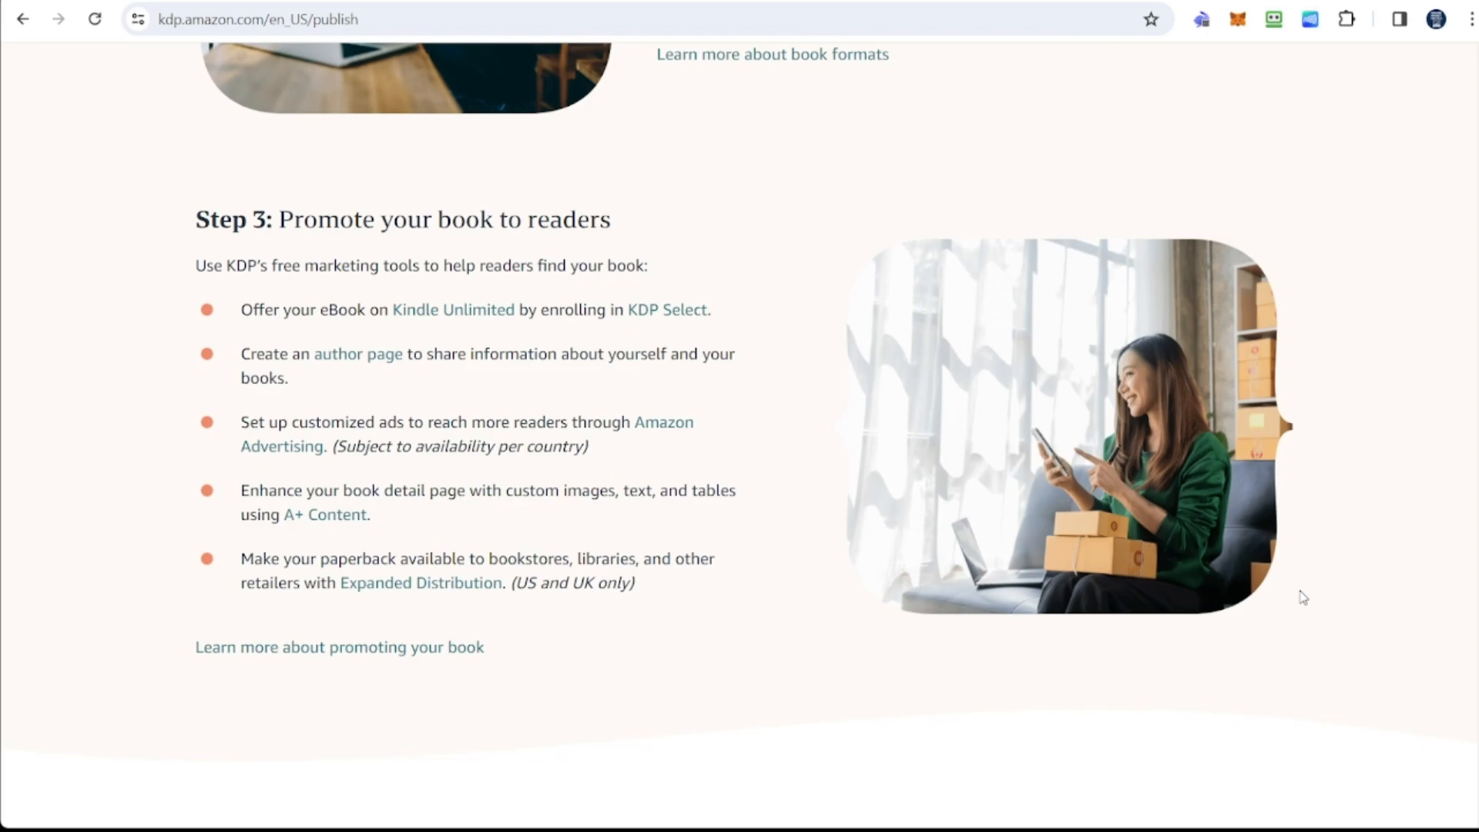